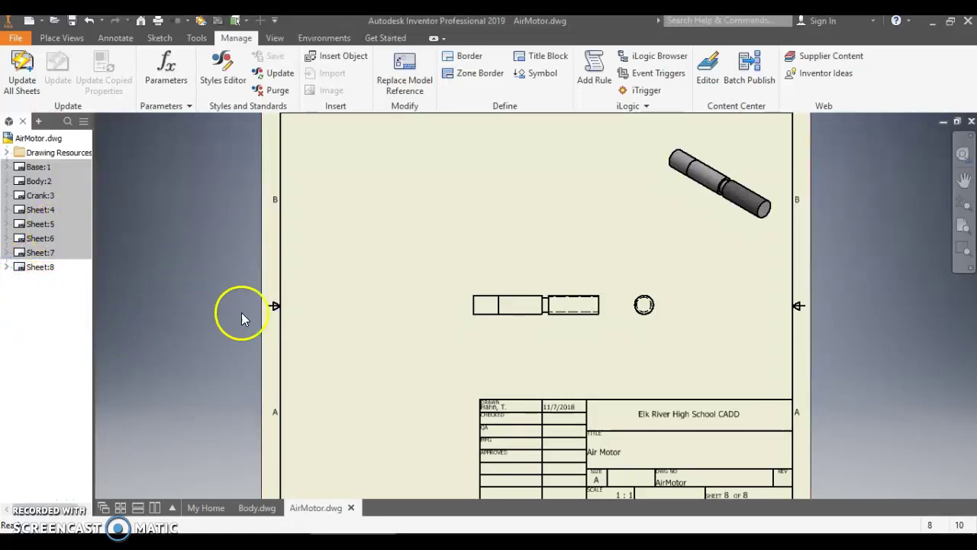
Review the Base sheet and its parts list, then the Body sheet.
scroll(372, 292, down, 3)
scroll(372, 291, up, 1)
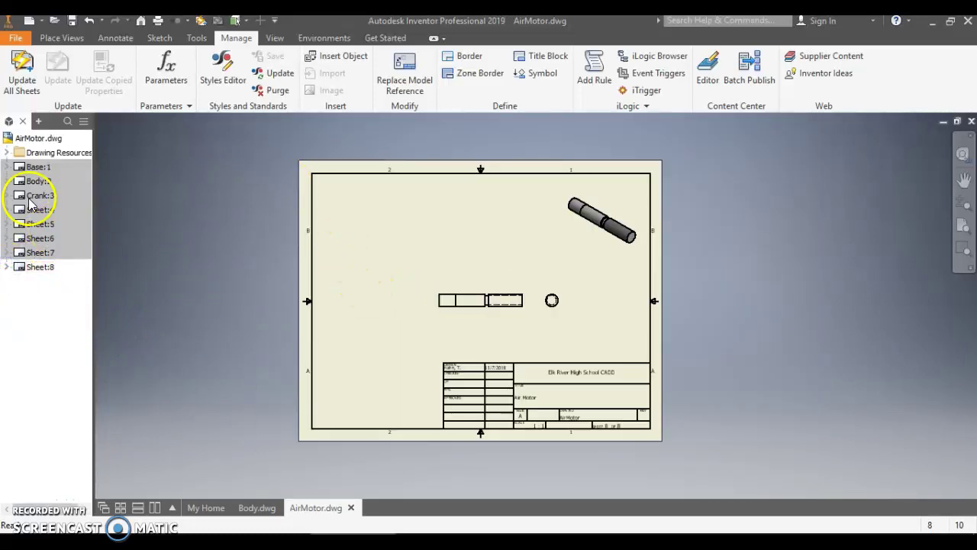
double_click(35, 167)
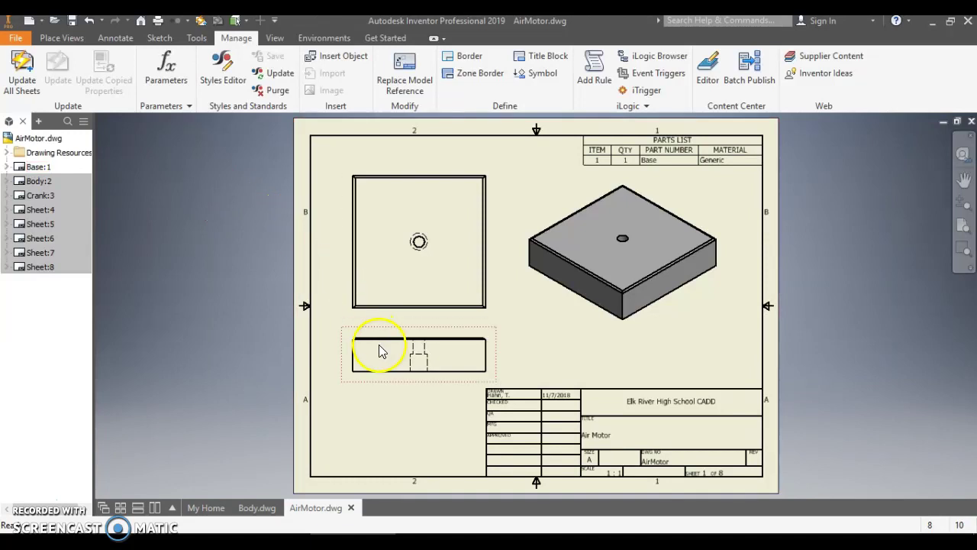
click(691, 157)
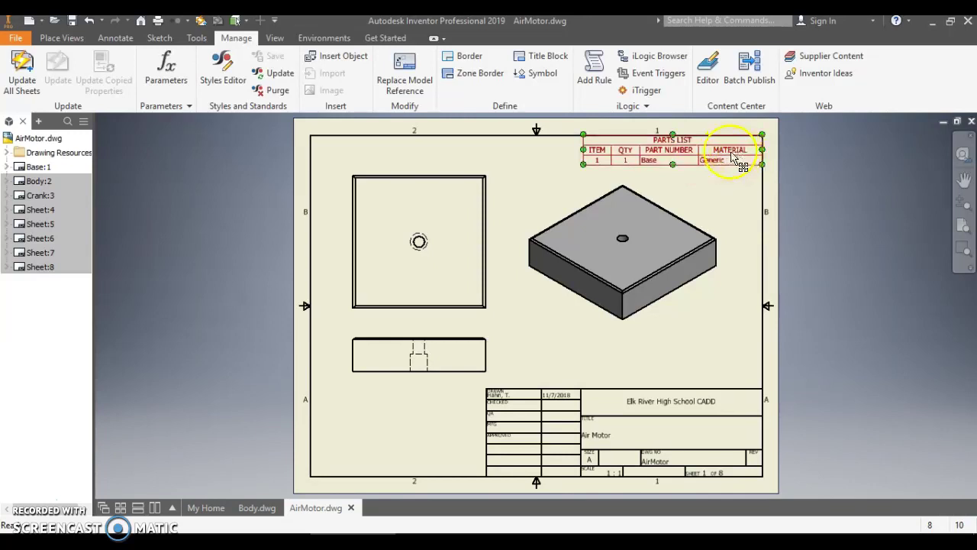
click(197, 231)
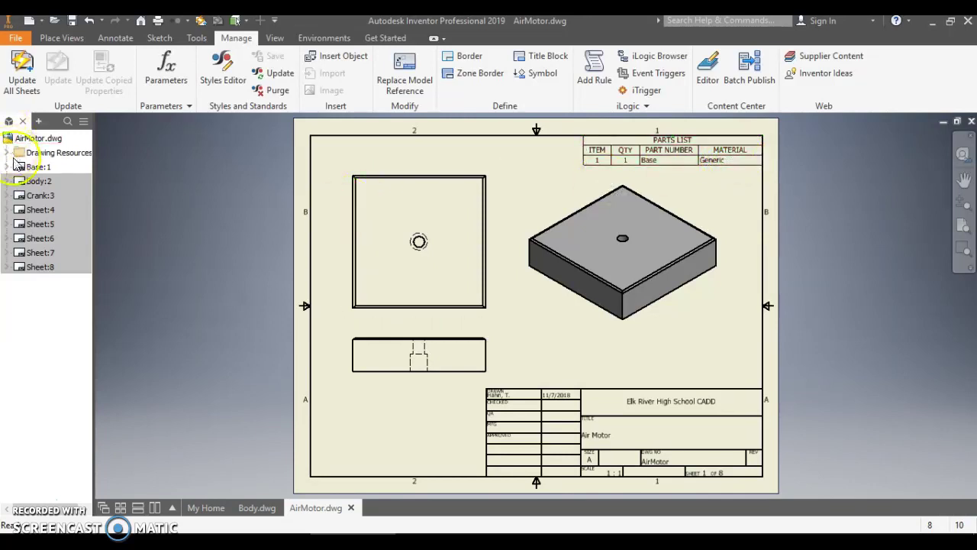
double_click(31, 181)
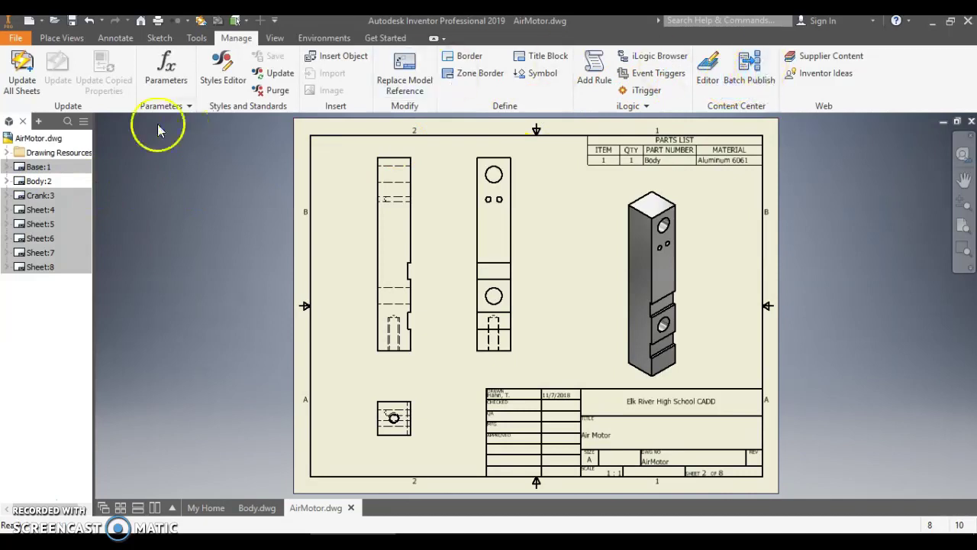
click(61, 37)
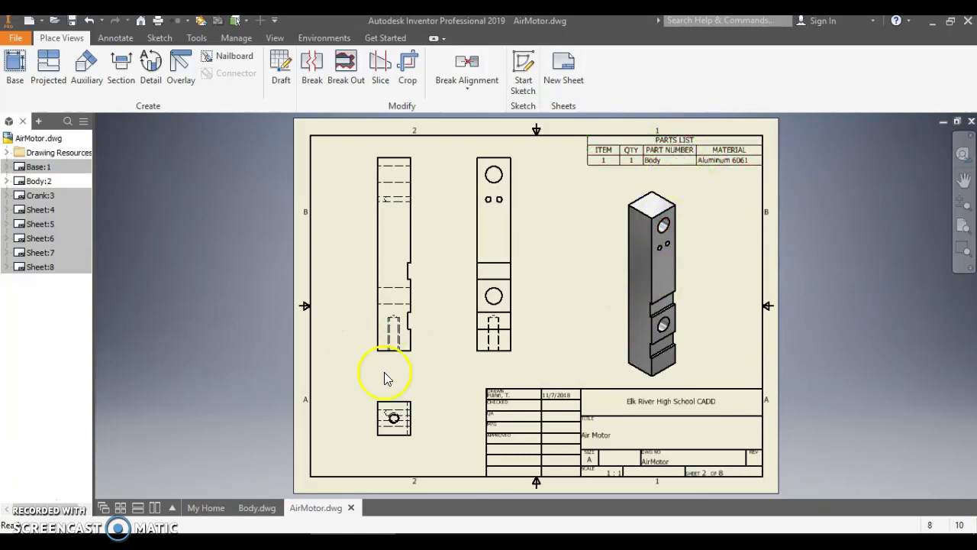
Step through the Crank sheet and Sheets 4 and 5, ending on Sheet 6 with the piston views.
double_click(23, 196)
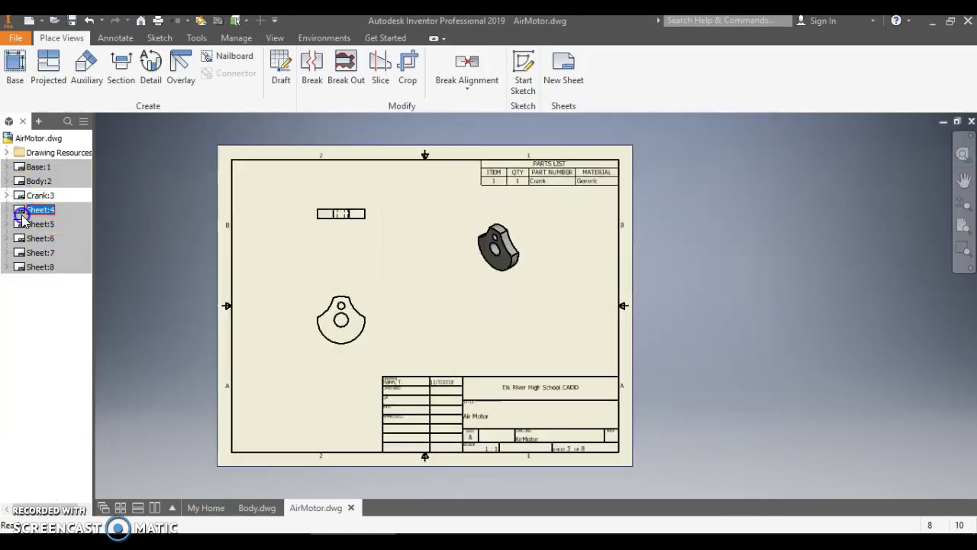
double_click(23, 209)
double_click(23, 224)
double_click(19, 239)
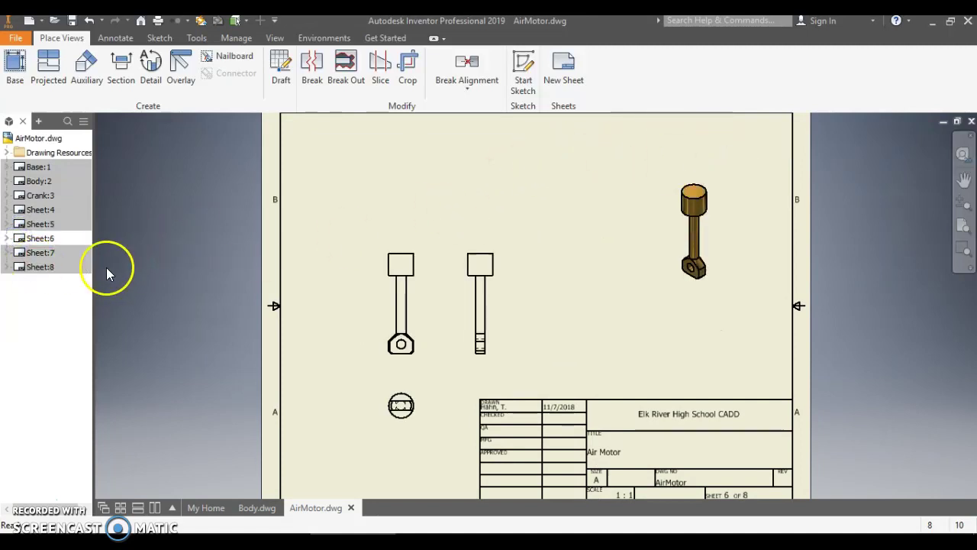
scroll(755, 137, up, 1)
scroll(771, 153, down, 9)
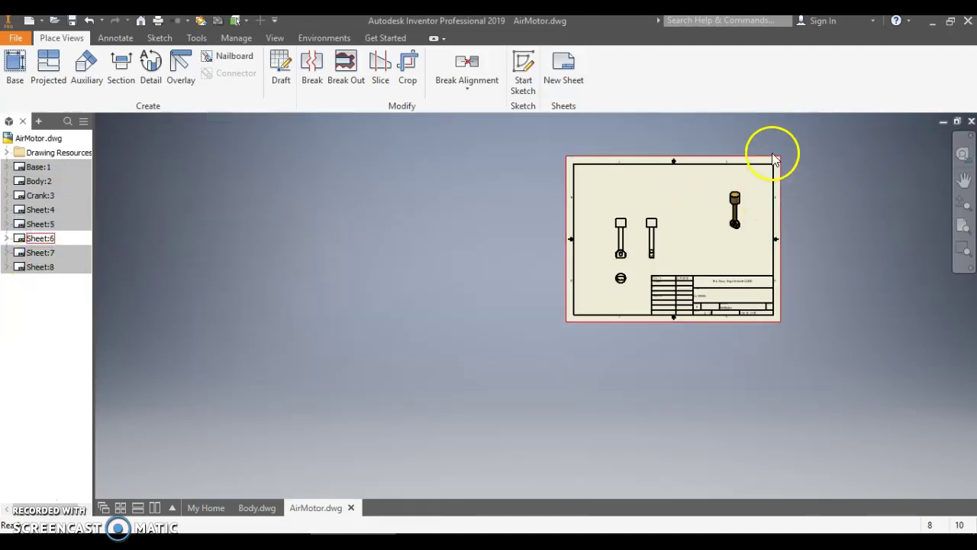
scroll(770, 155, up, 11)
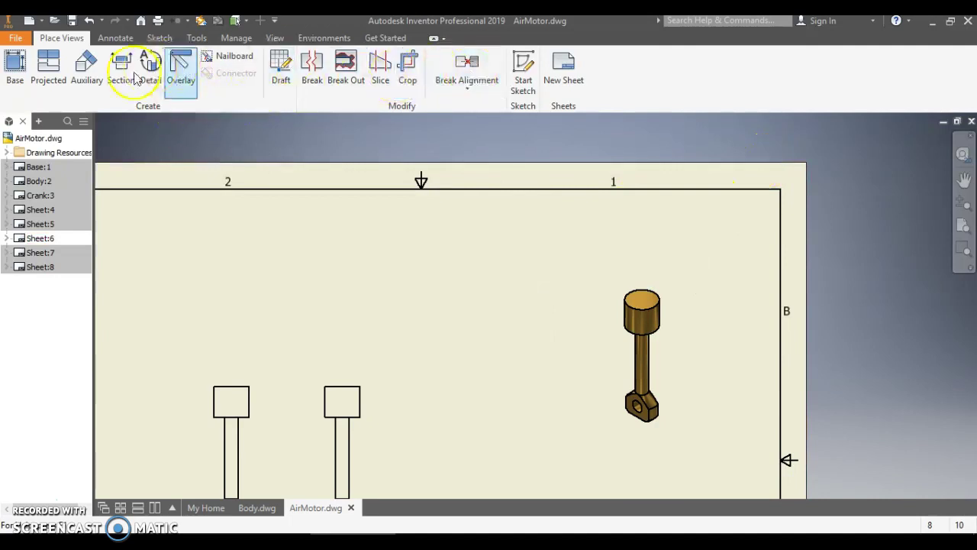
Insert a parts list from the piston view at the border's top-right corner.
click(110, 37)
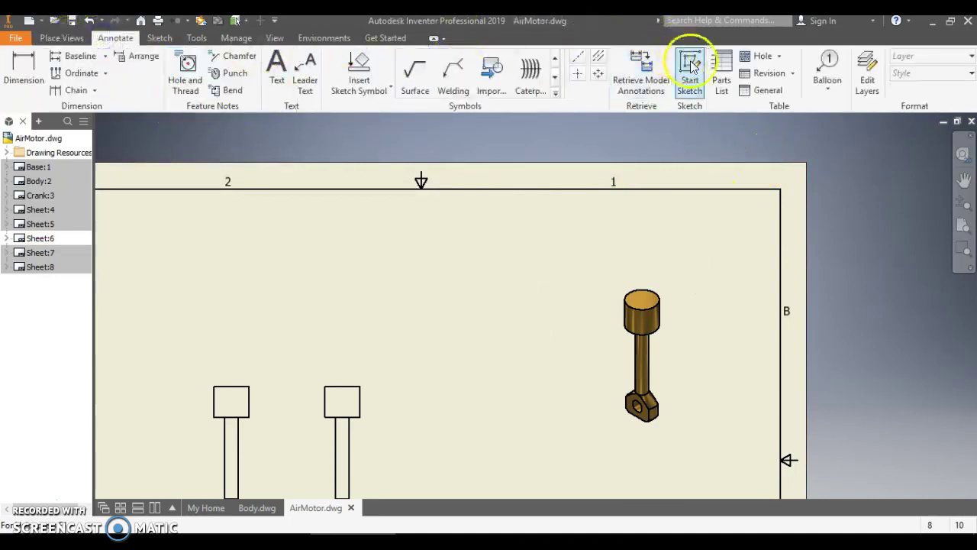
click(725, 66)
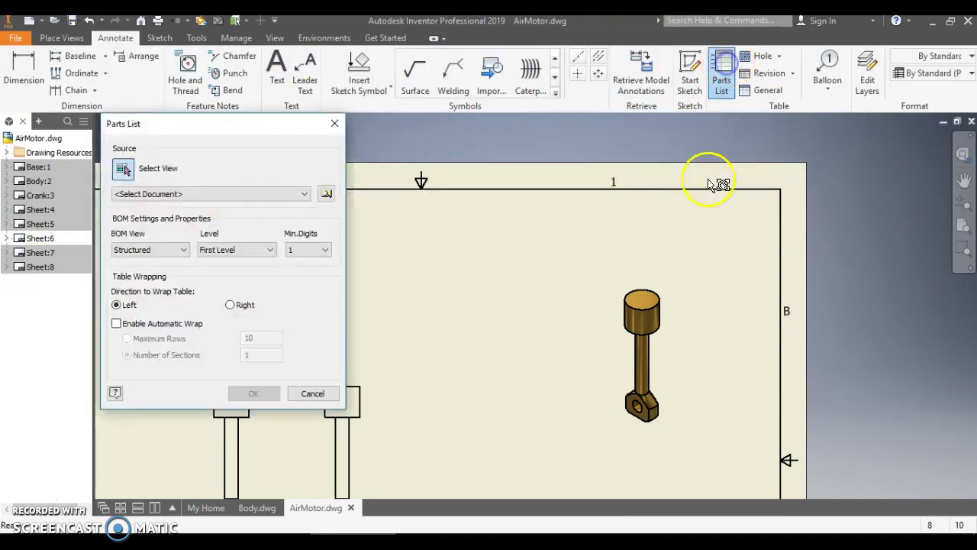
click(668, 340)
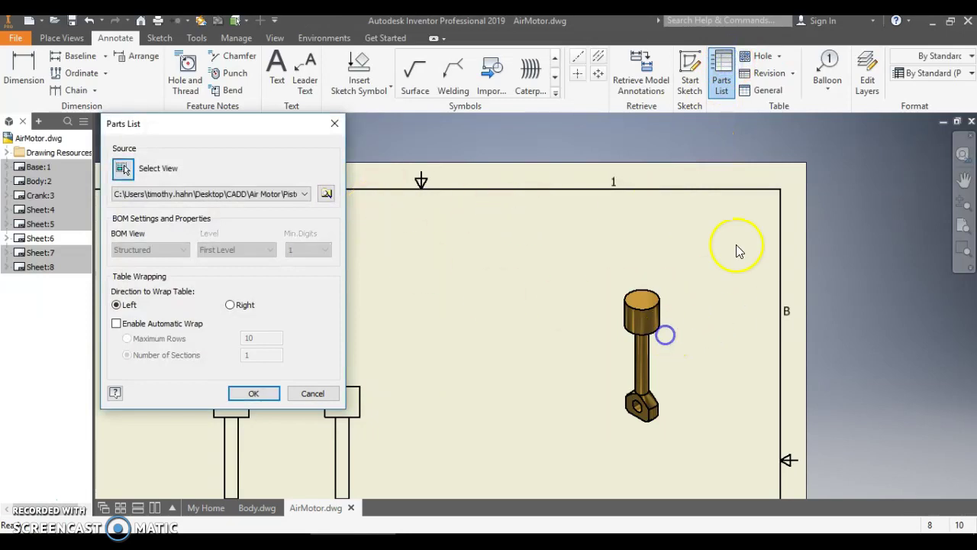
click(257, 391)
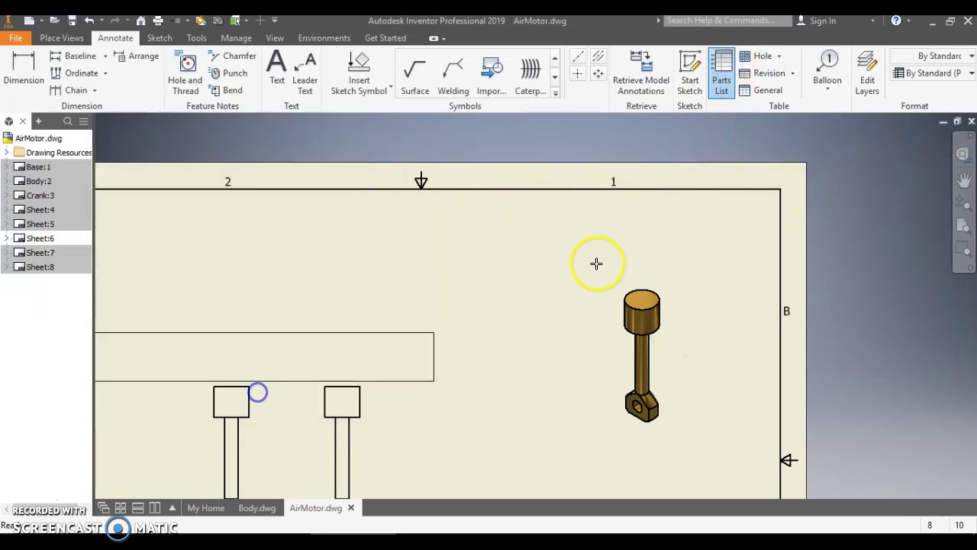
click(781, 188)
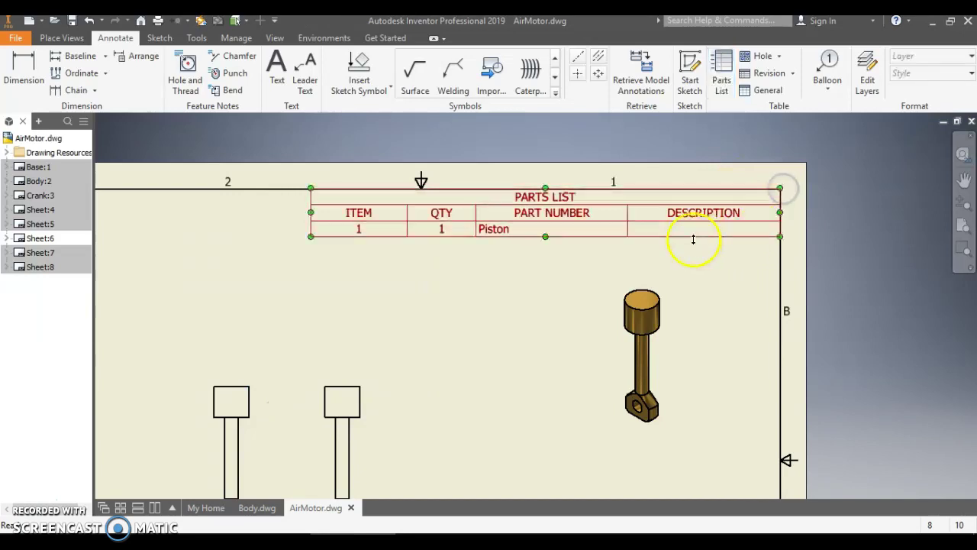
Edit the parts list columns to remove DESCRIPTION and add MATERIAL.
right_click(657, 222)
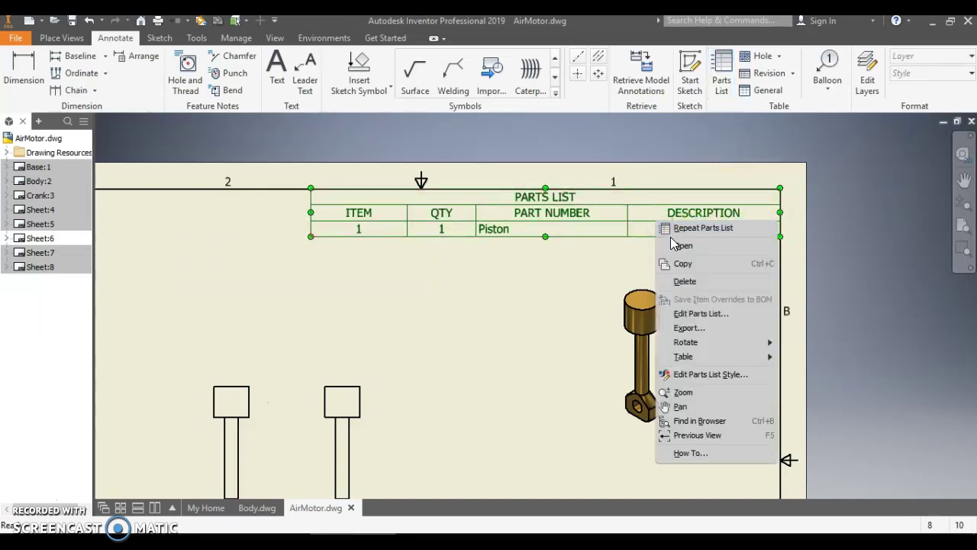
click(696, 317)
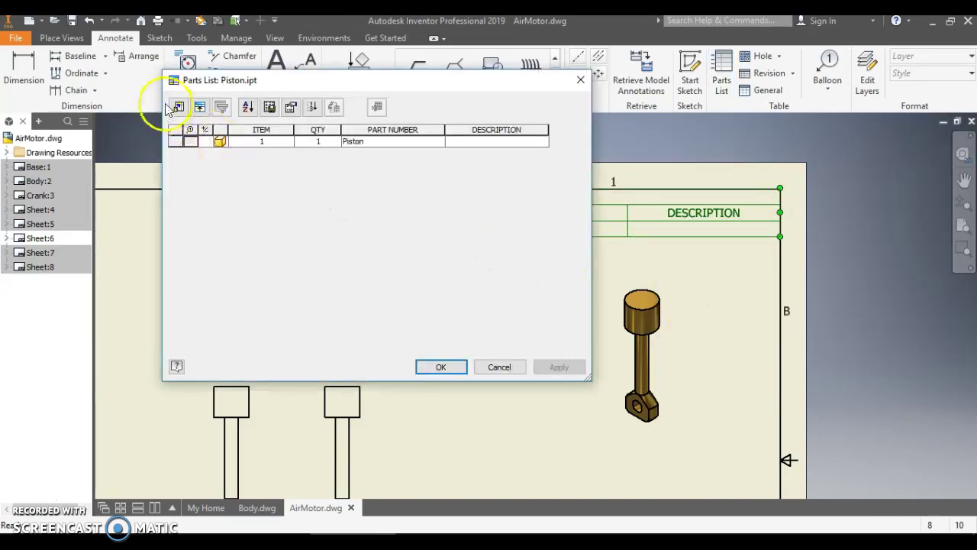
click(178, 109)
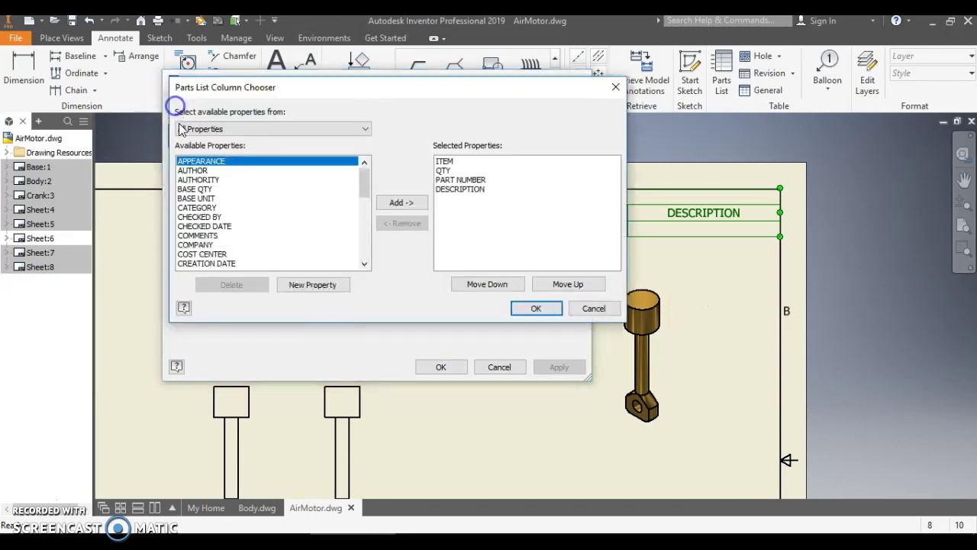
click(454, 189)
double_click(449, 191)
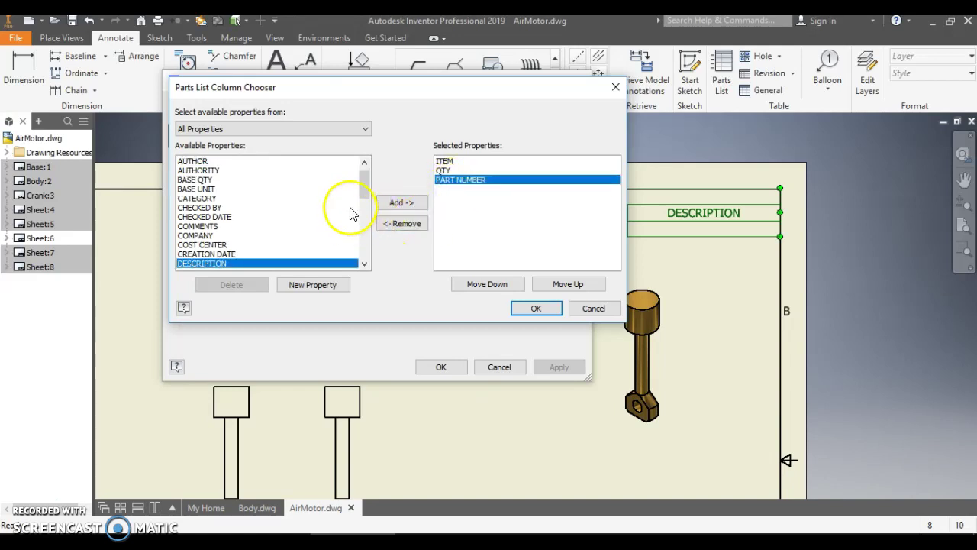
drag(364, 191, 366, 238)
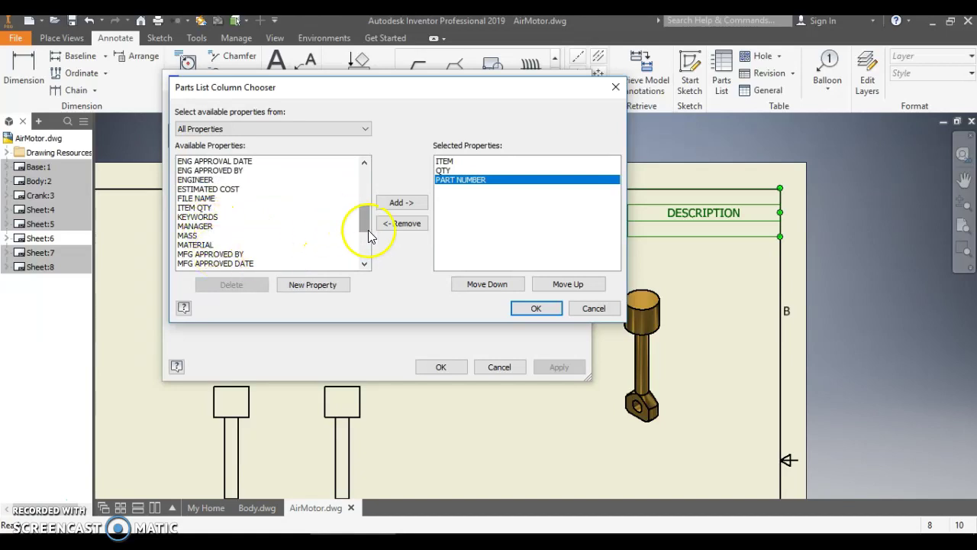
mouse_move(359, 227)
mouse_down()
mouse_move(360, 247)
mouse_move(355, 239)
mouse_up()
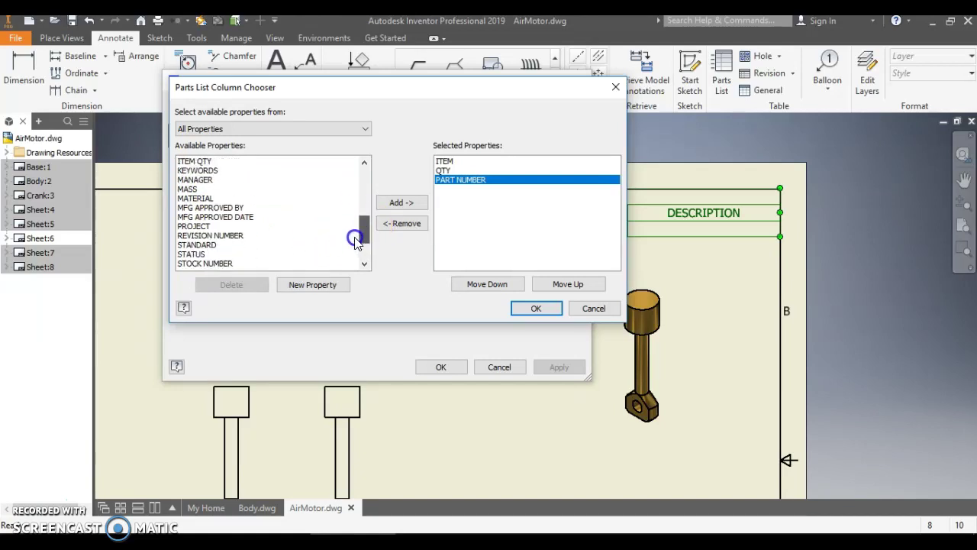
double_click(200, 199)
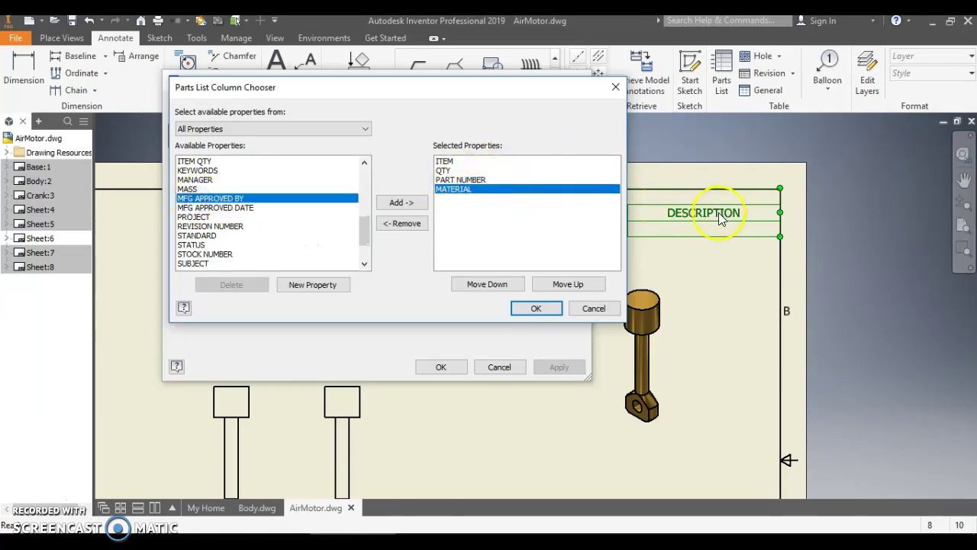
click(547, 308)
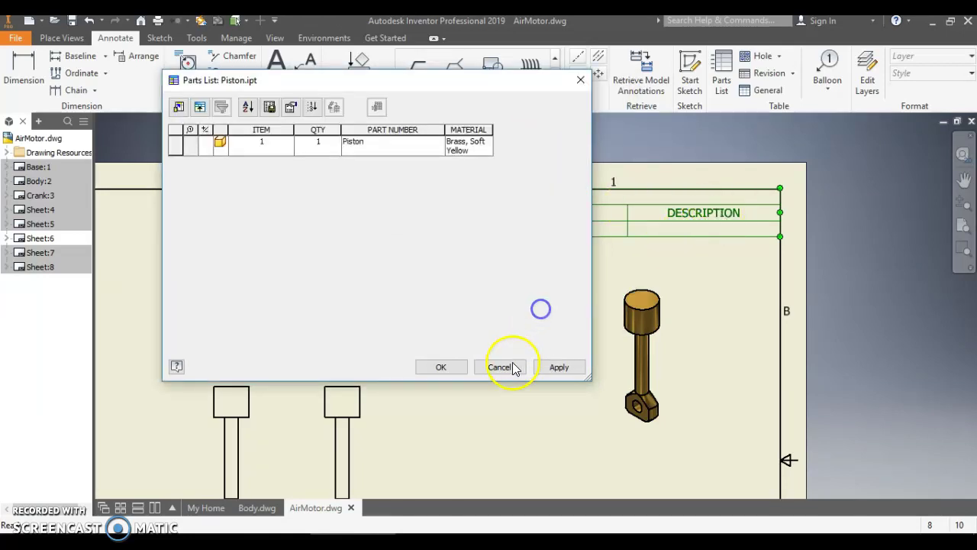
click(551, 367)
Resize the QTY, PART NUMBER and MATERIAL columns so 'Brass, Soft Yellow' fits on one line.
click(439, 366)
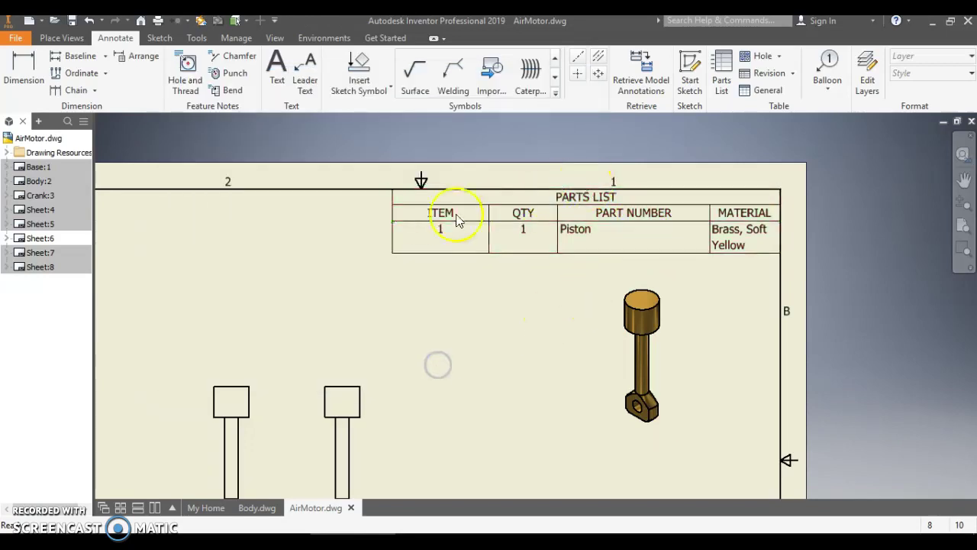
drag(488, 229, 448, 228)
drag(562, 217, 505, 219)
drag(706, 213, 677, 216)
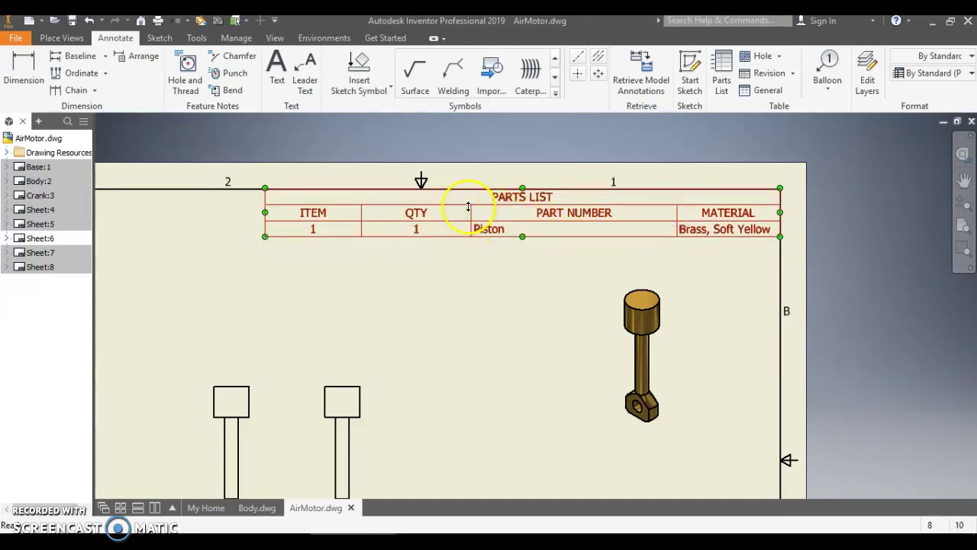
drag(472, 214, 587, 213)
drag(477, 210, 535, 213)
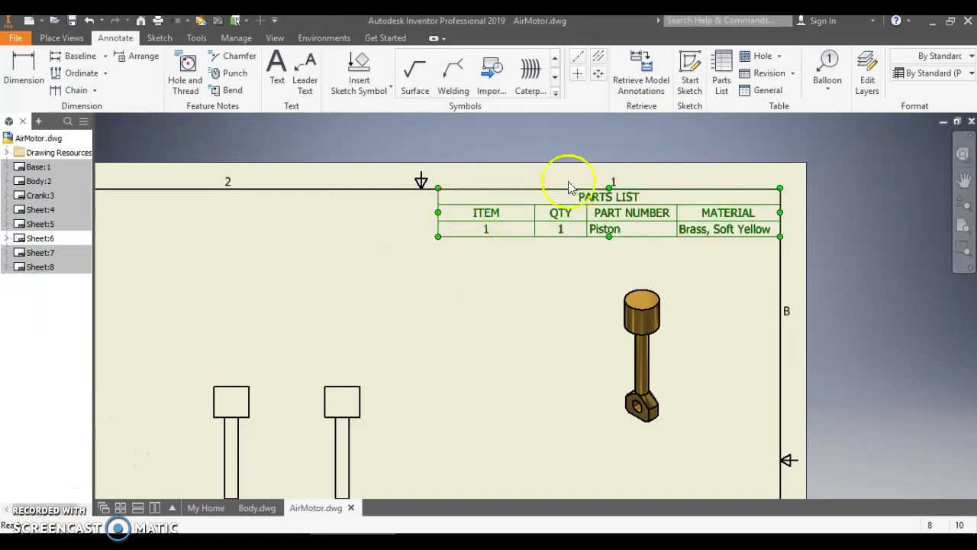
Move the piston front view and its aligned end view up and to the left.
scroll(500, 308, down, 3)
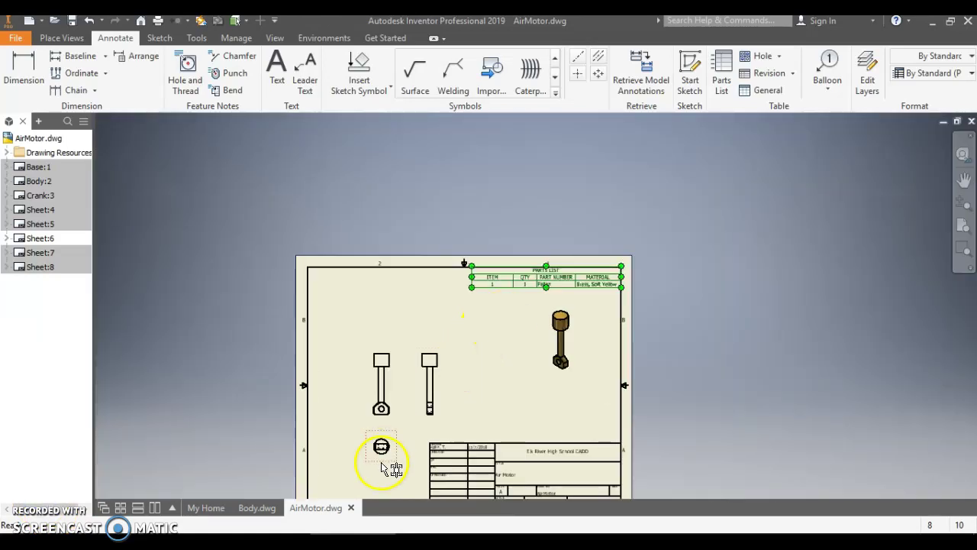
scroll(393, 435, down, 3)
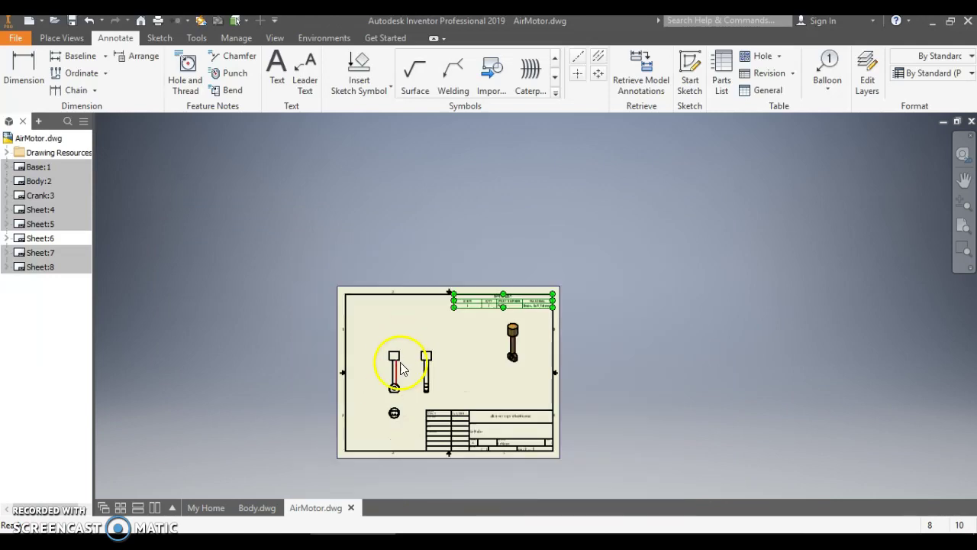
scroll(393, 416, up, 4)
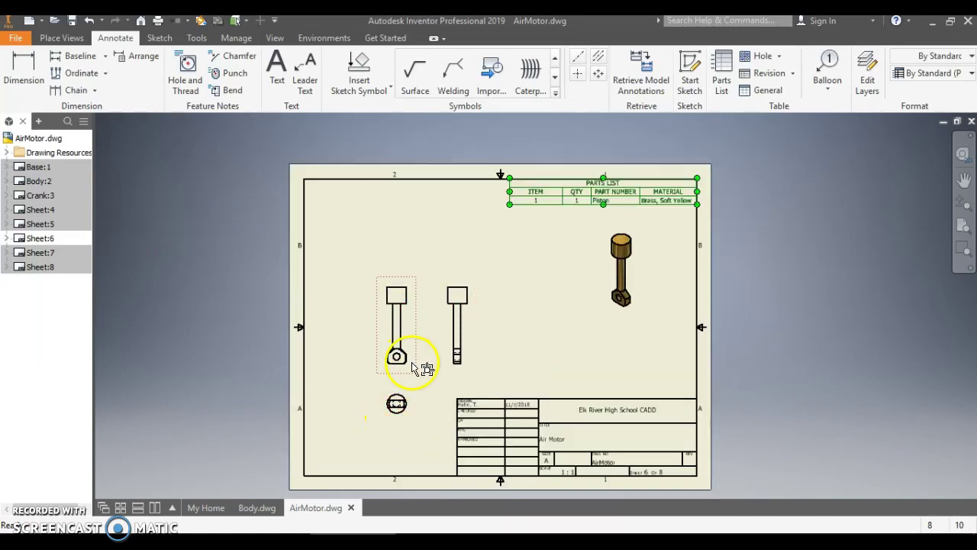
drag(416, 363, 397, 311)
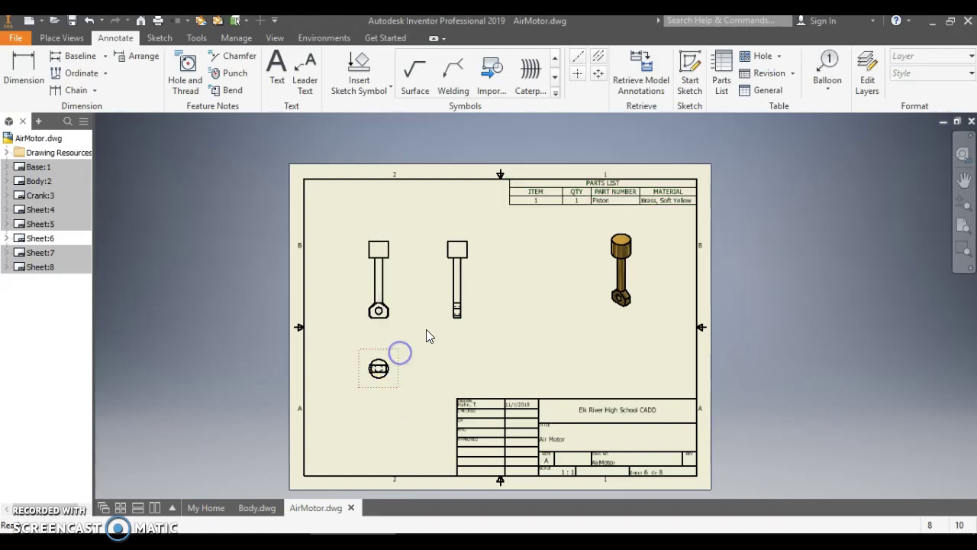
click(479, 320)
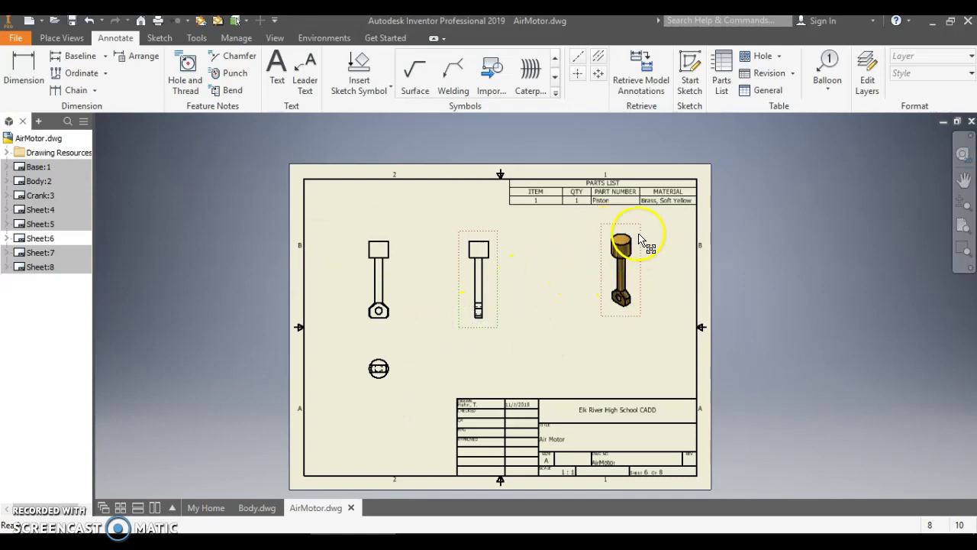
Open Edit View on the shaded piston view and accept it unchanged.
right_click(637, 282)
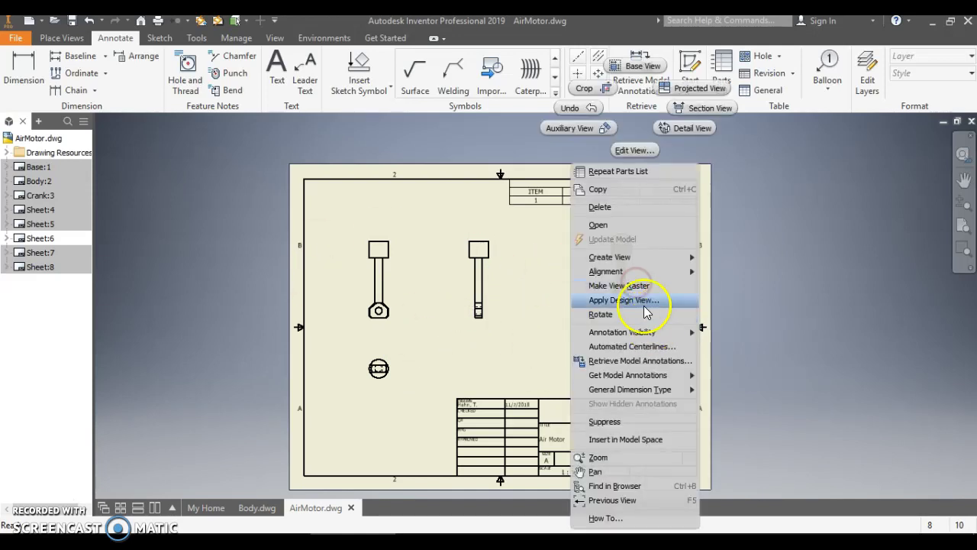
click(634, 149)
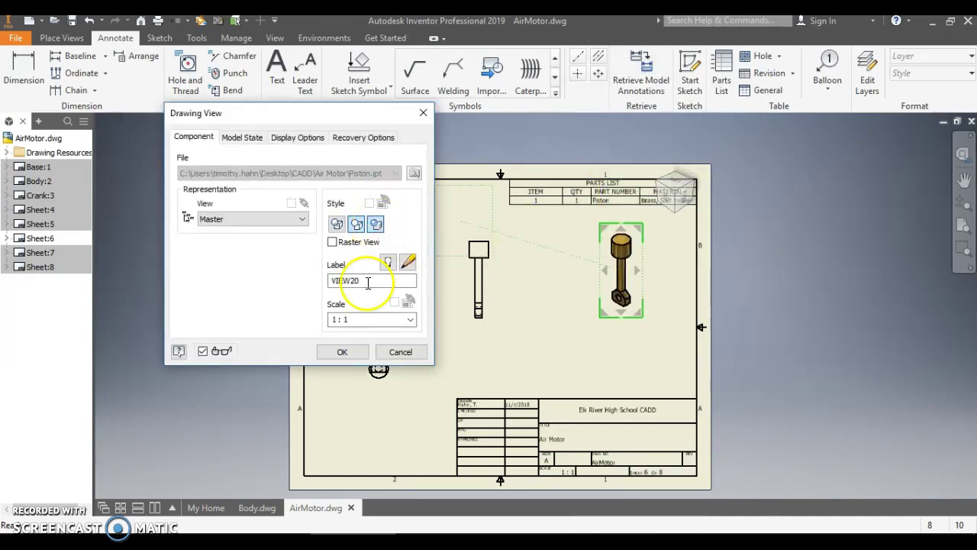
click(339, 352)
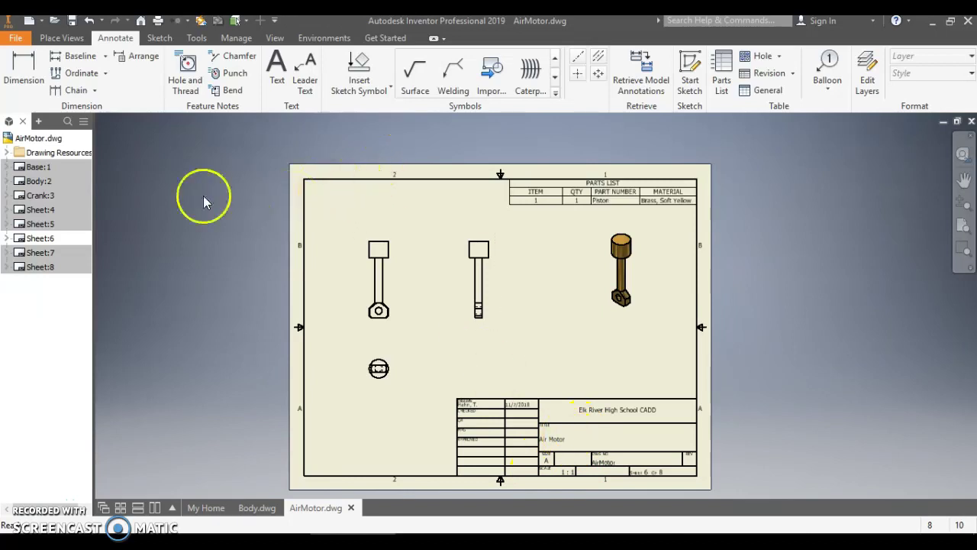
Open Sheet 7 with the shaft views, briefly checking Sheet 8.
double_click(23, 252)
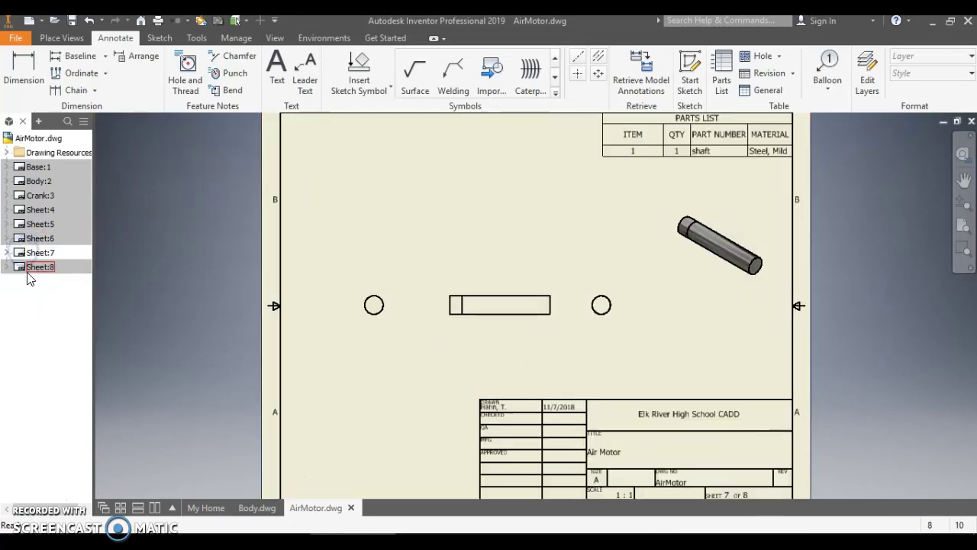
double_click(27, 269)
double_click(23, 255)
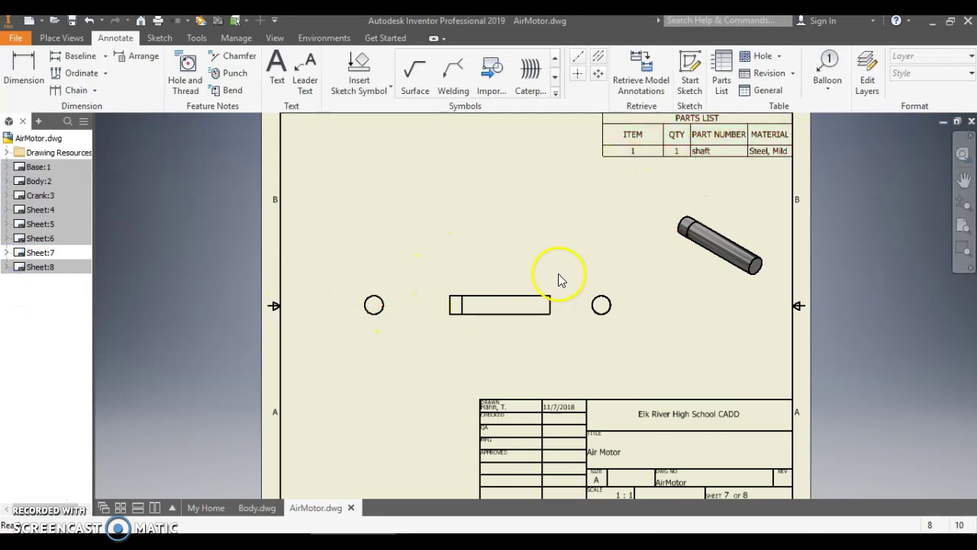
right_click(482, 289)
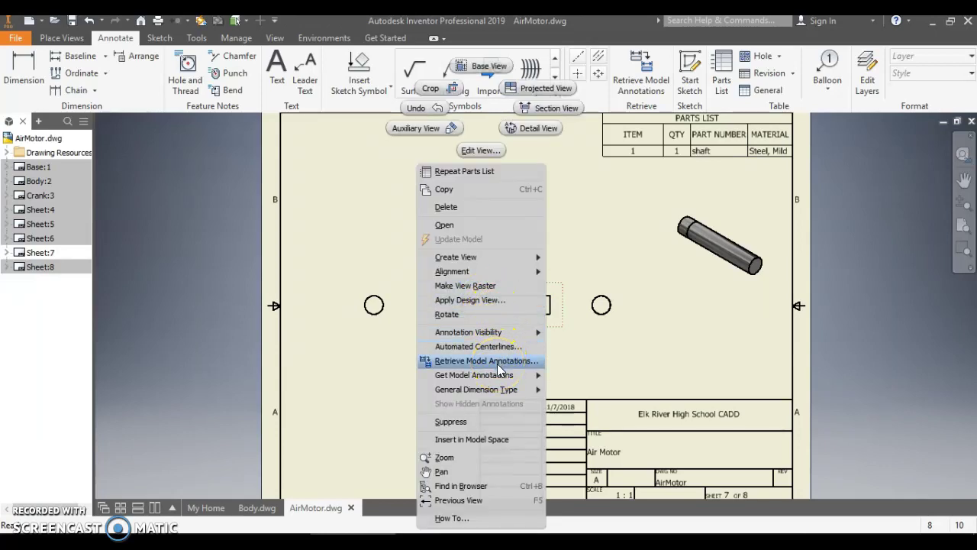
key(Escape)
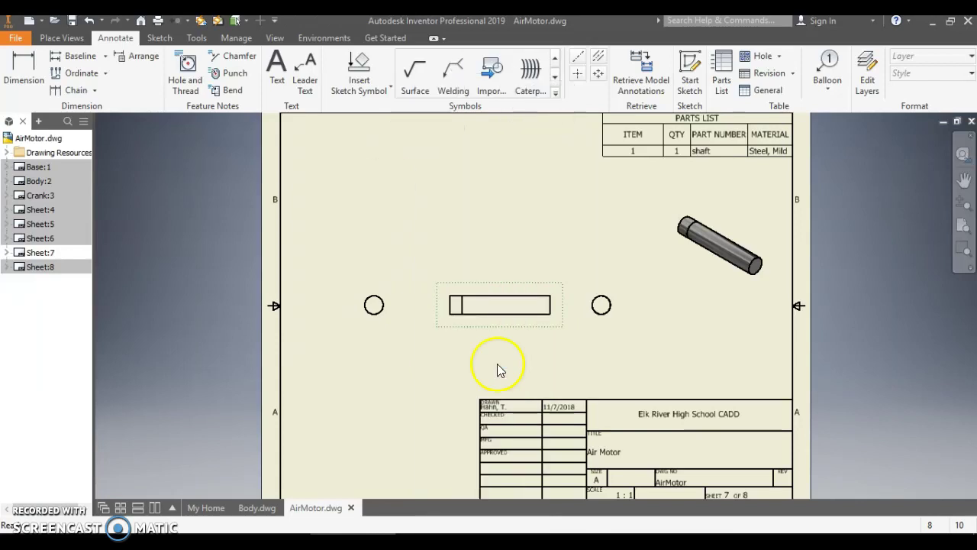
Place a 2.00 length dimension above the shaft, then delete it.
click(22, 67)
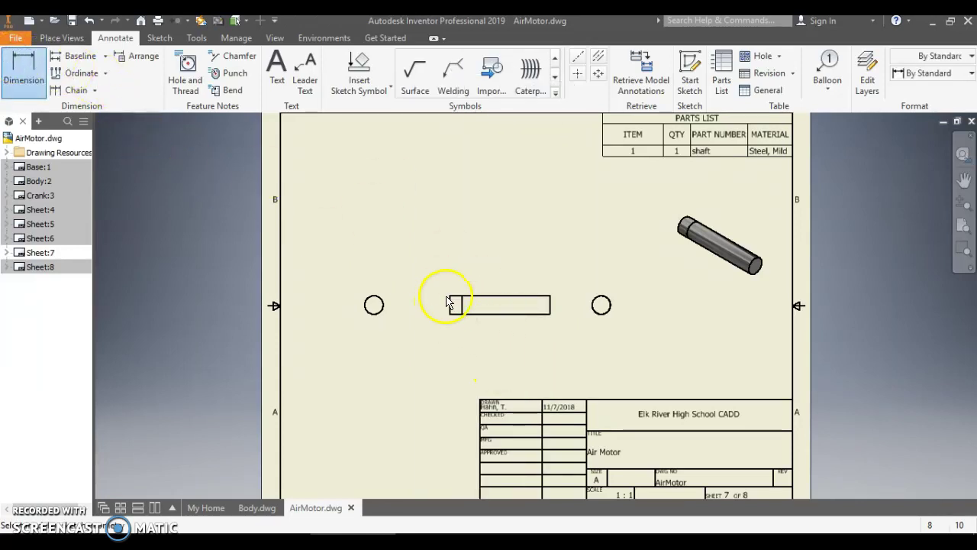
click(550, 295)
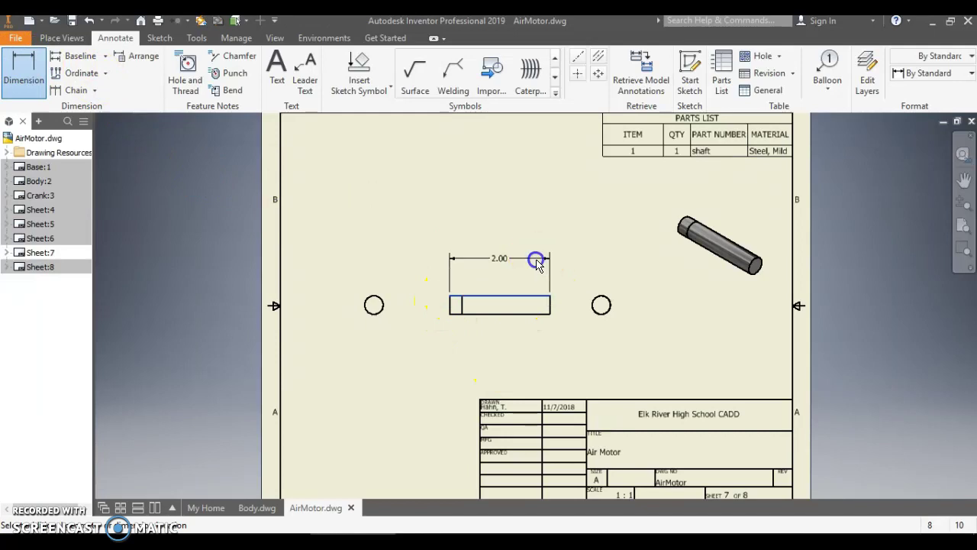
click(540, 258)
click(424, 373)
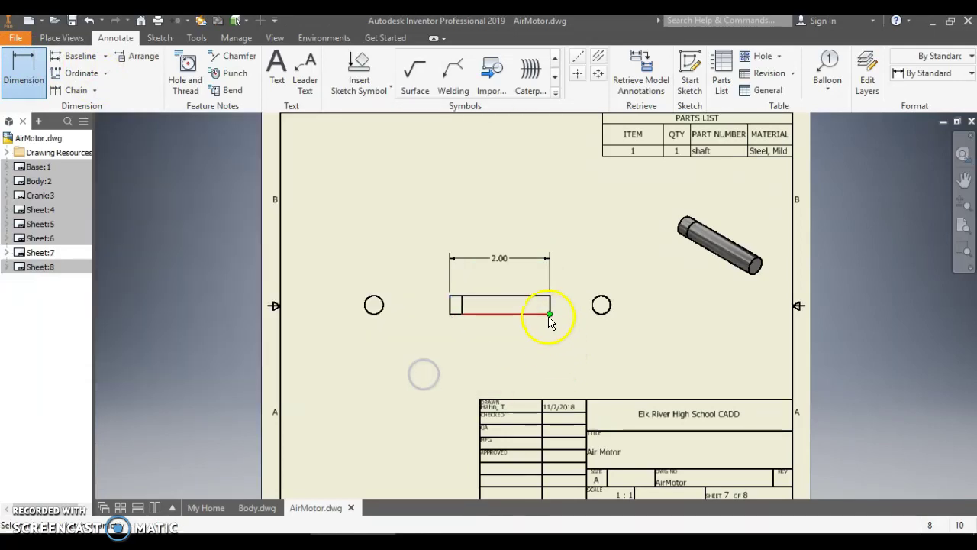
key(Escape)
click(529, 265)
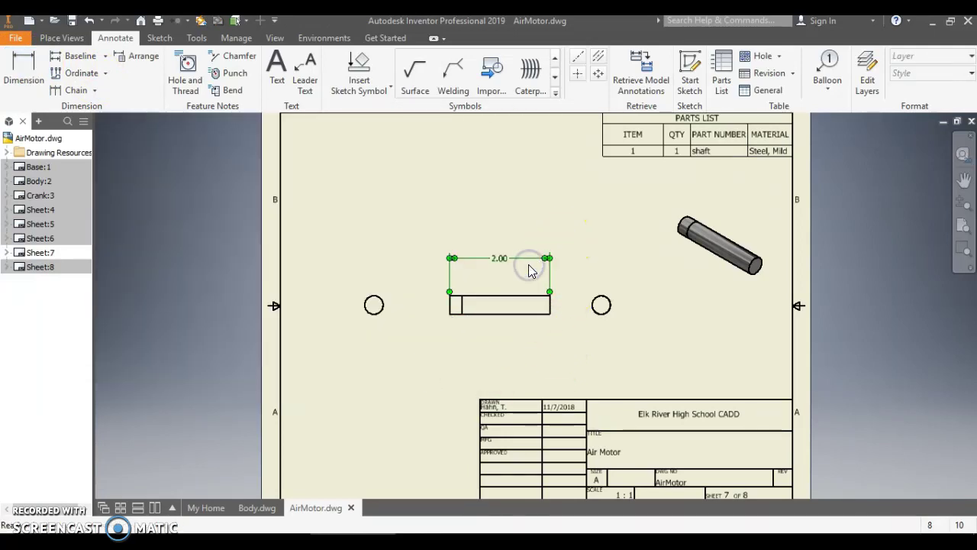
key(Delete)
click(28, 61)
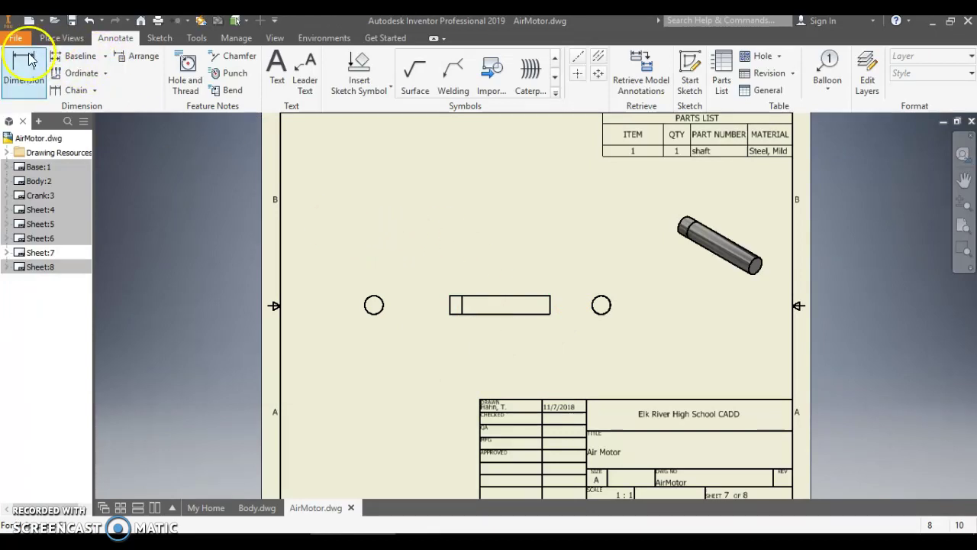
Retrieve the model's 2.00, Ø.37, Ø.38 and 1.75 dimensions into the shaft side view.
right_click(532, 292)
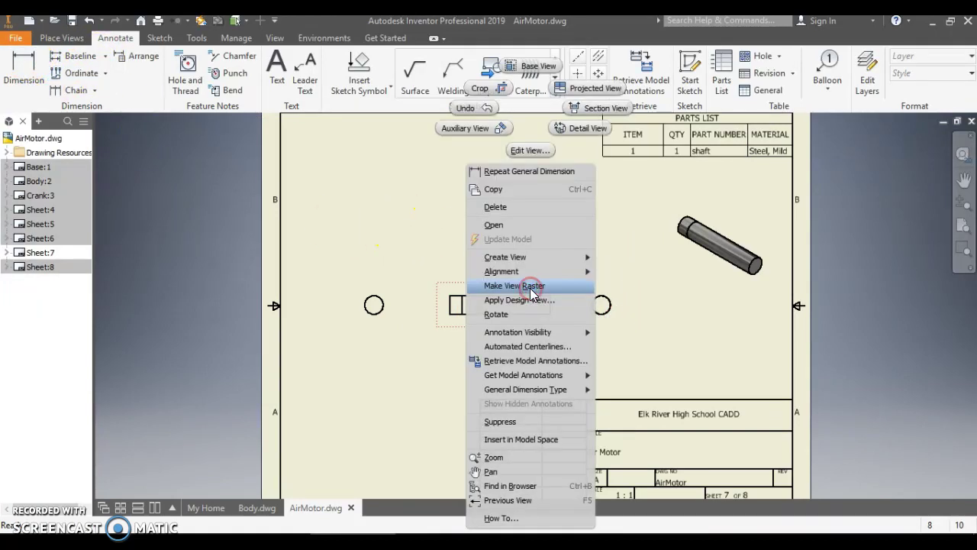
click(516, 362)
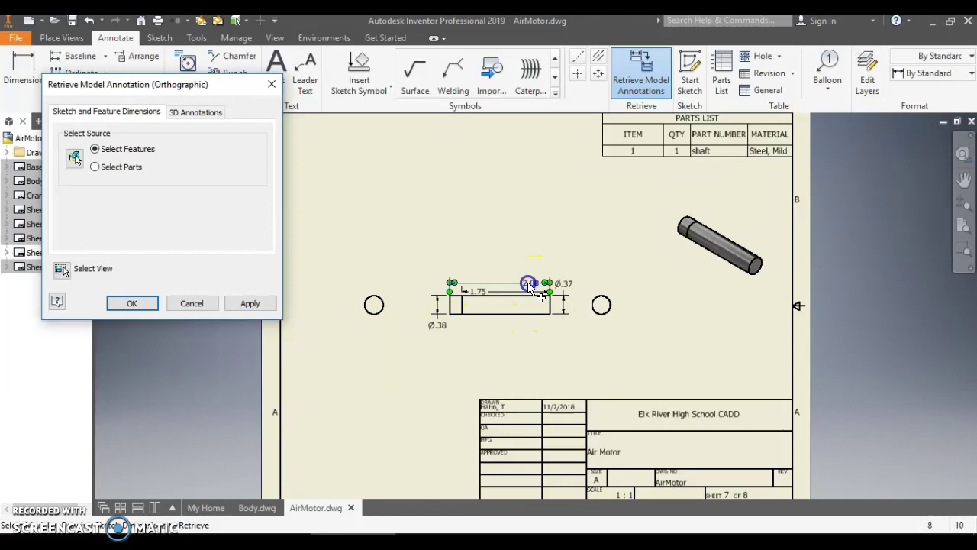
click(530, 284)
click(563, 283)
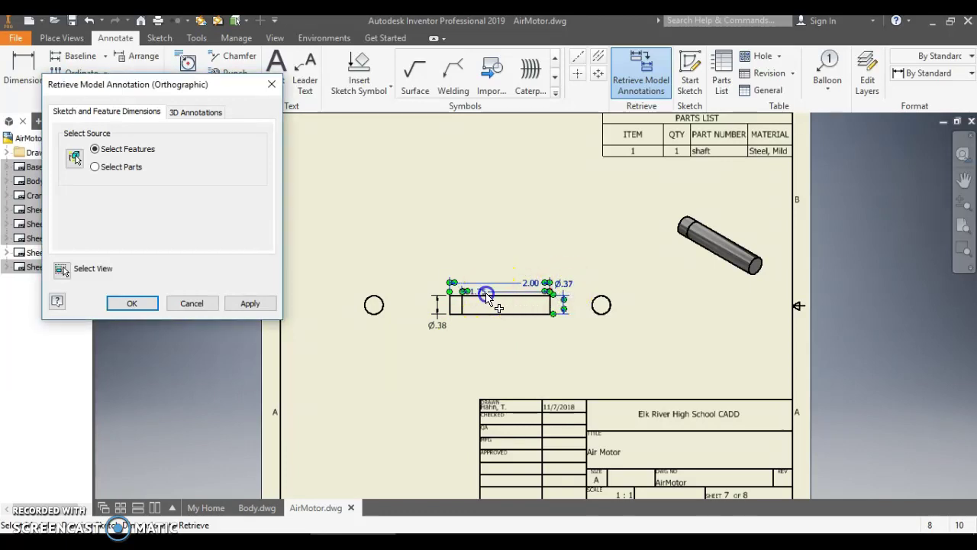
click(443, 328)
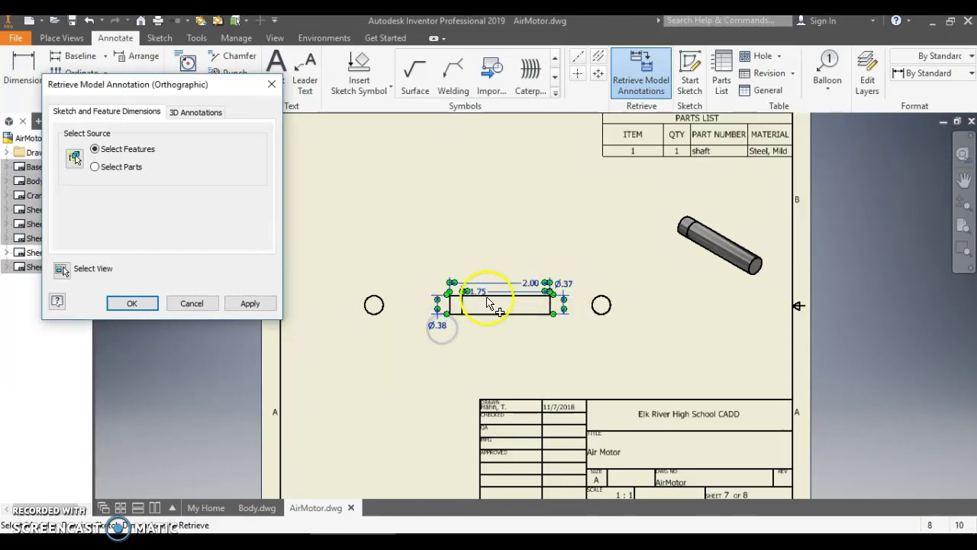
click(536, 293)
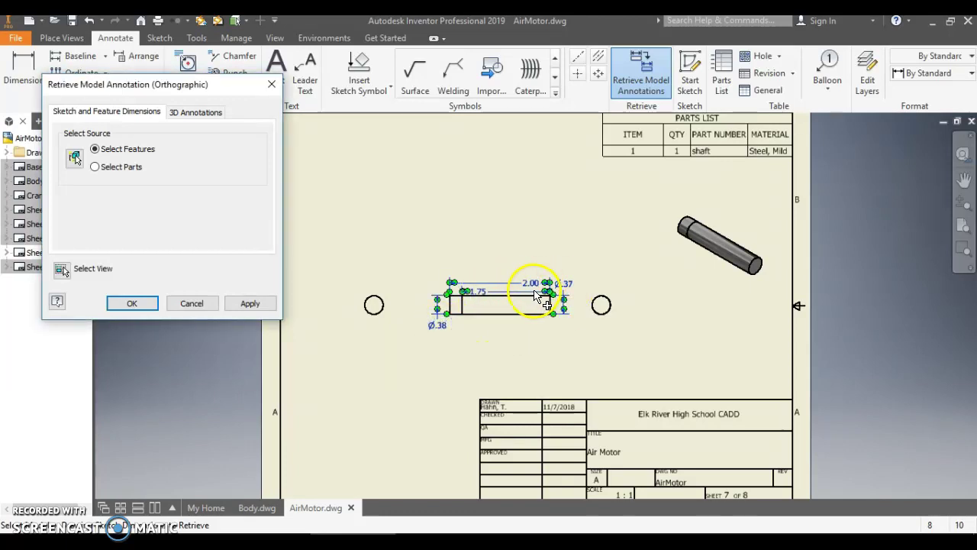
click(261, 304)
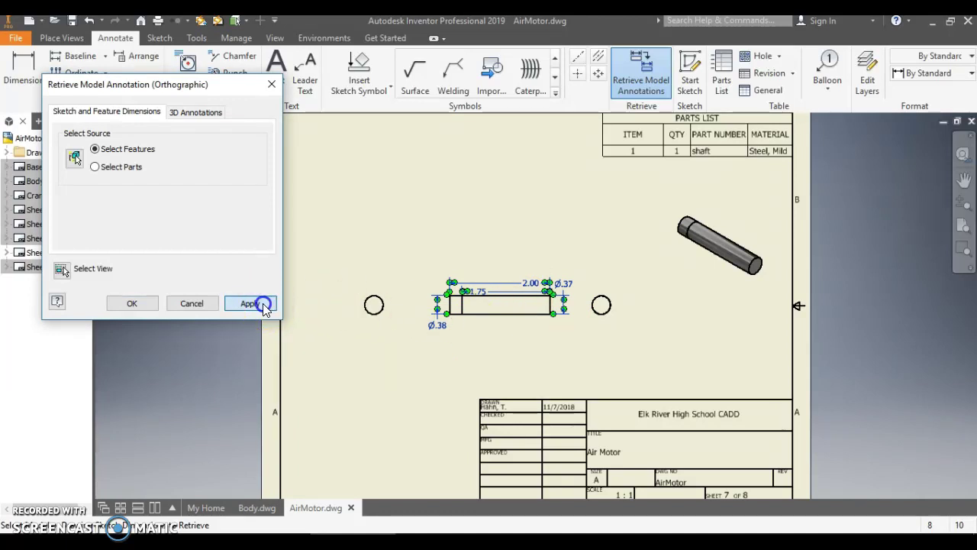
click(190, 305)
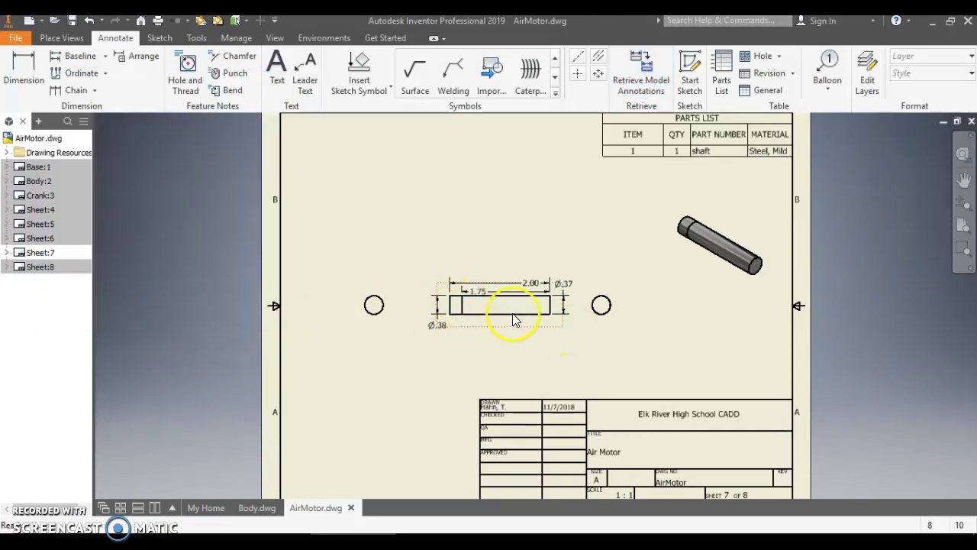
Reposition the 2.00 and 1.75 dimensions above the shaft, then select the Ø.37 diameter.
scroll(514, 316, up, 3)
scroll(513, 313, up, 3)
scroll(513, 313, down, 3)
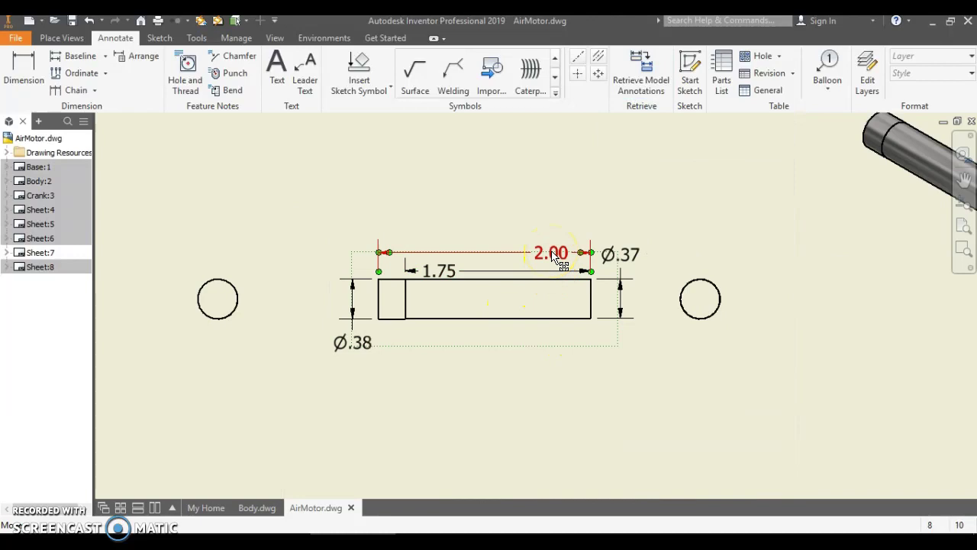
drag(555, 255, 495, 210)
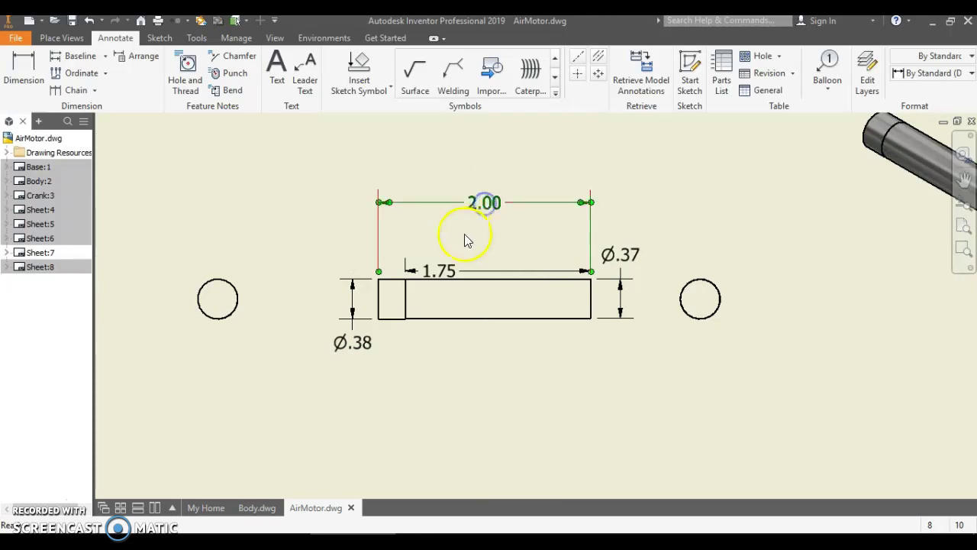
drag(445, 275, 504, 306)
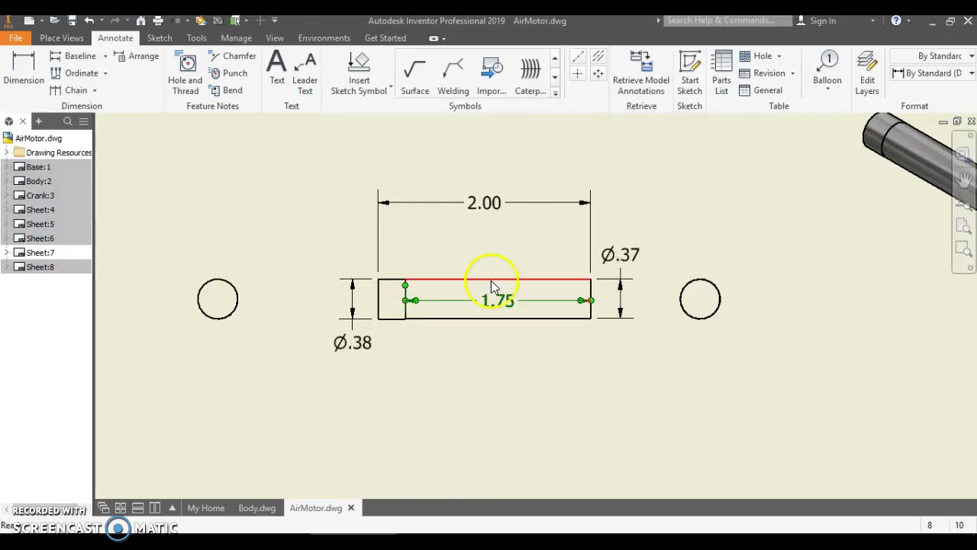
drag(503, 302, 511, 264)
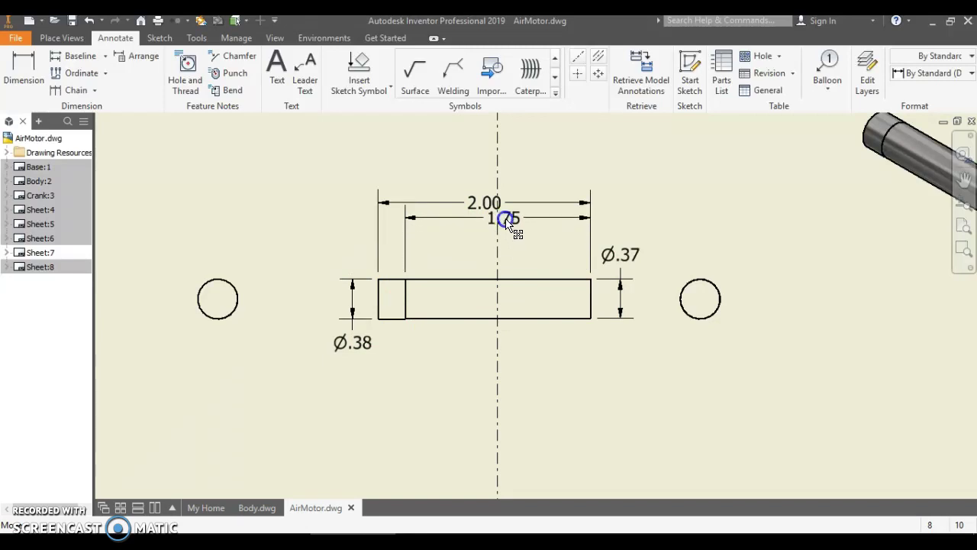
drag(505, 220, 494, 177)
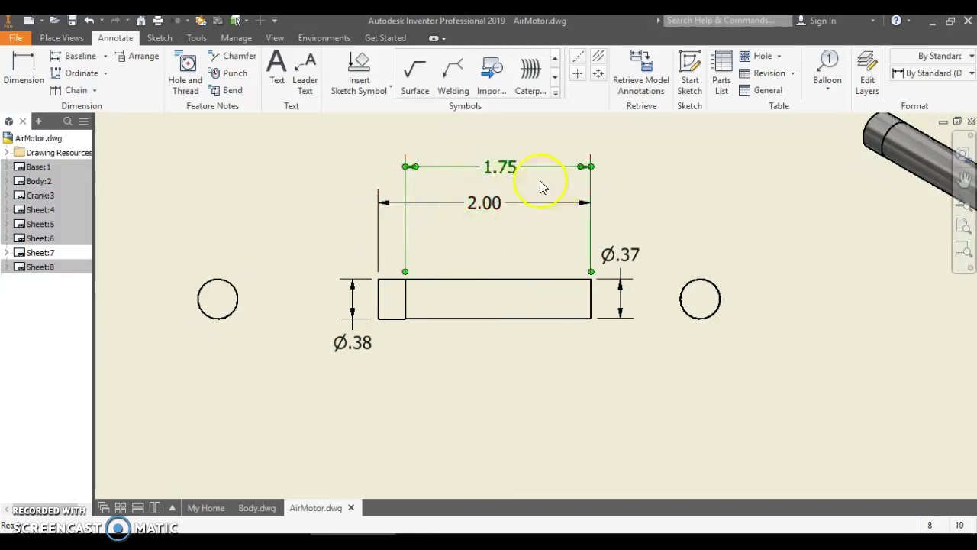
drag(511, 169, 498, 241)
click(613, 261)
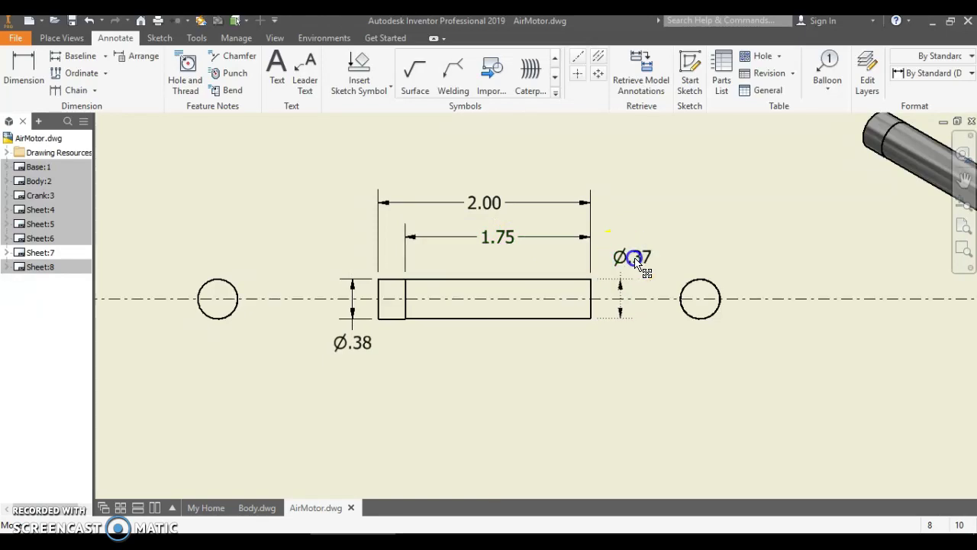
click(374, 353)
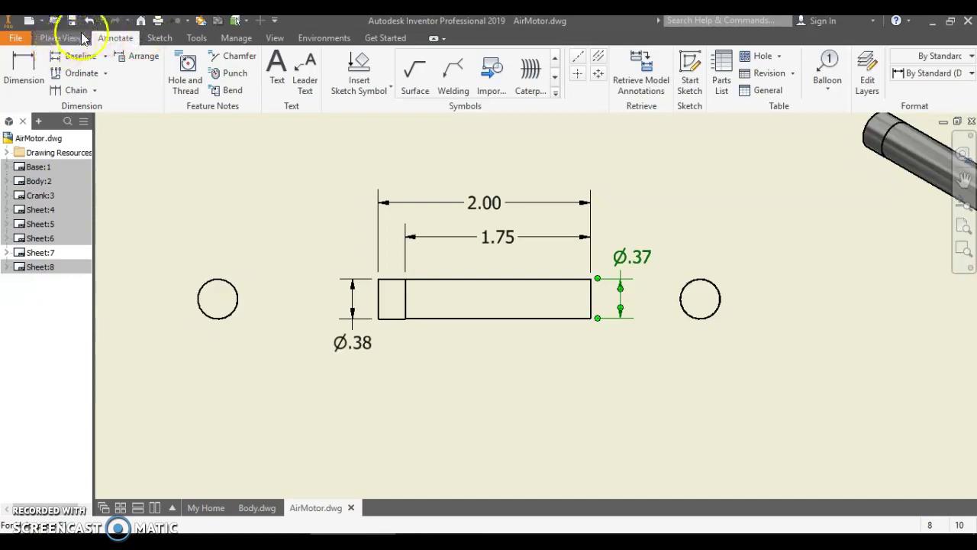
Set Default (ANSI) dimension style linear precision to 3.123 in the Styles Editor and save.
click(237, 40)
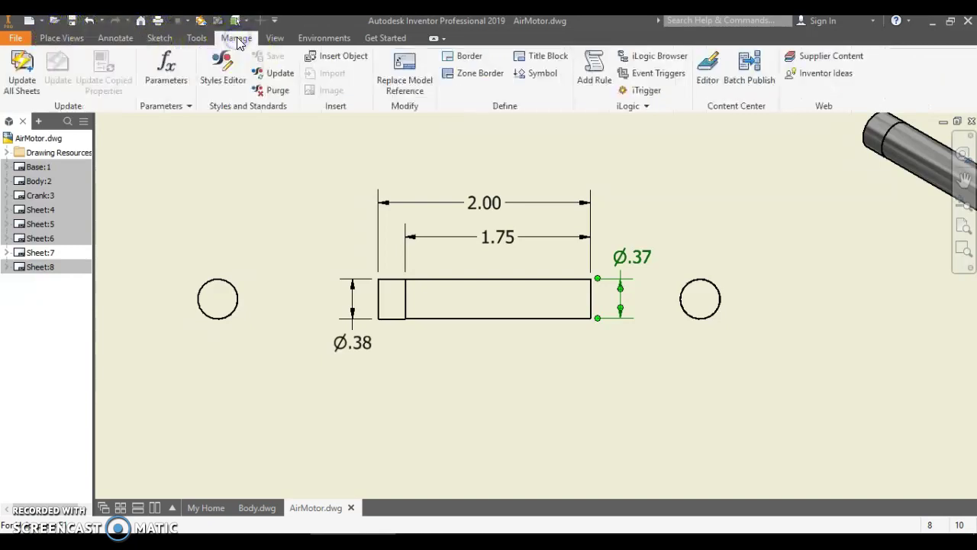
click(226, 74)
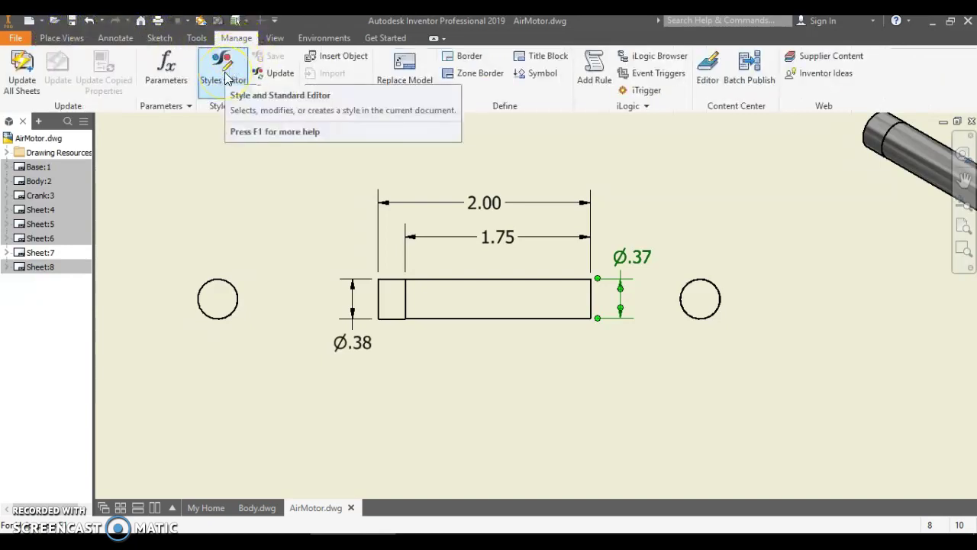
click(226, 76)
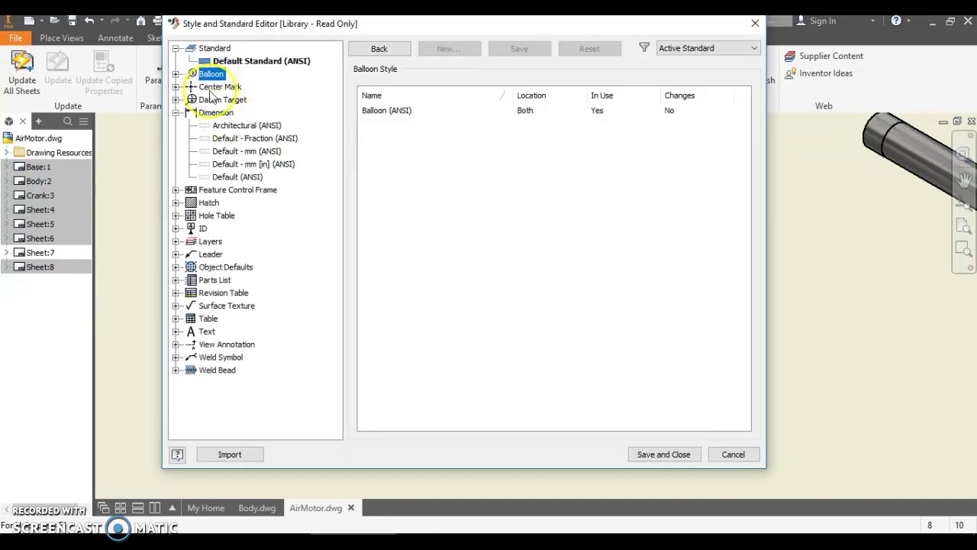
click(178, 112)
click(176, 112)
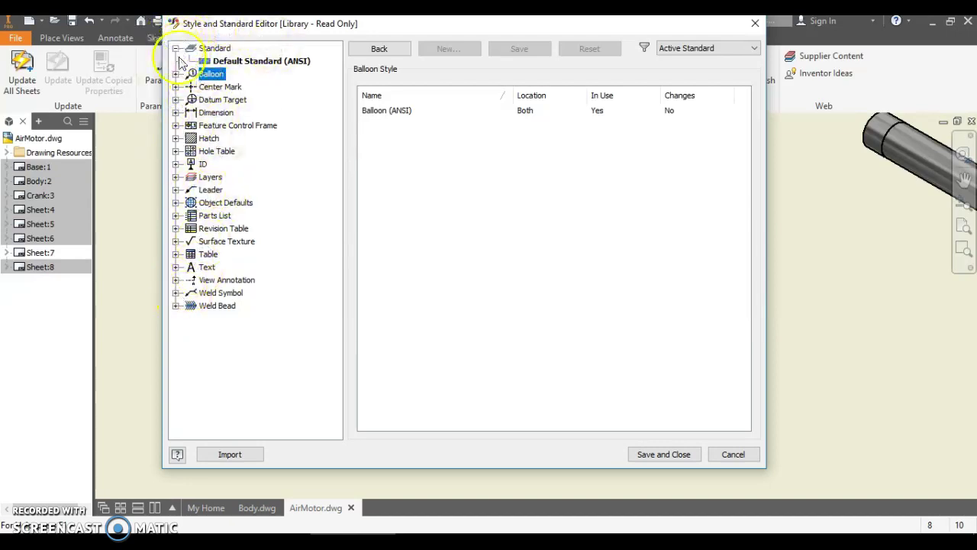
click(177, 112)
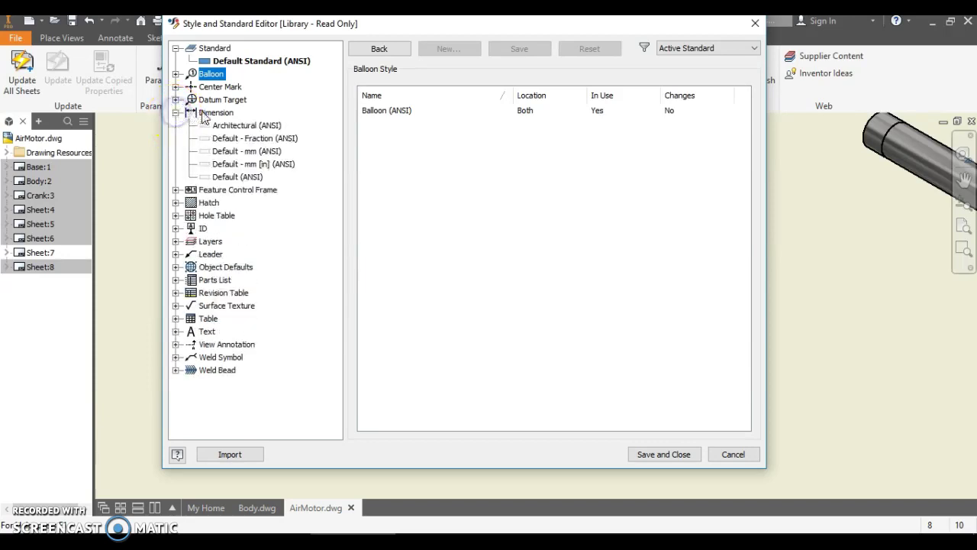
click(237, 178)
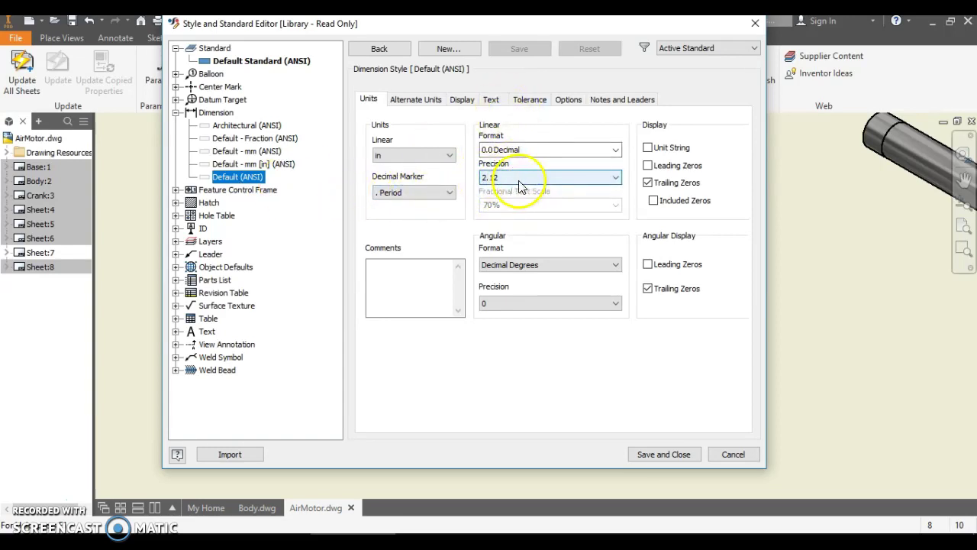
click(622, 179)
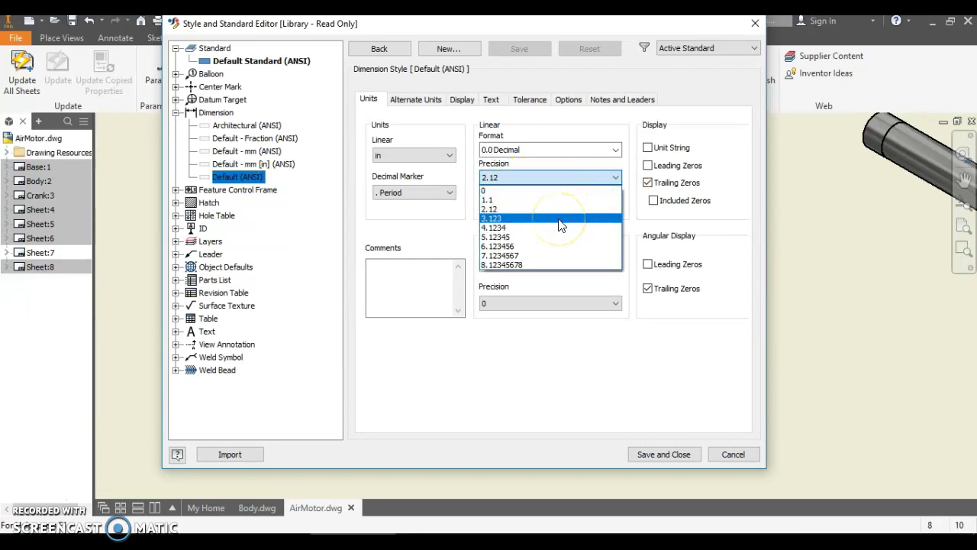
click(559, 219)
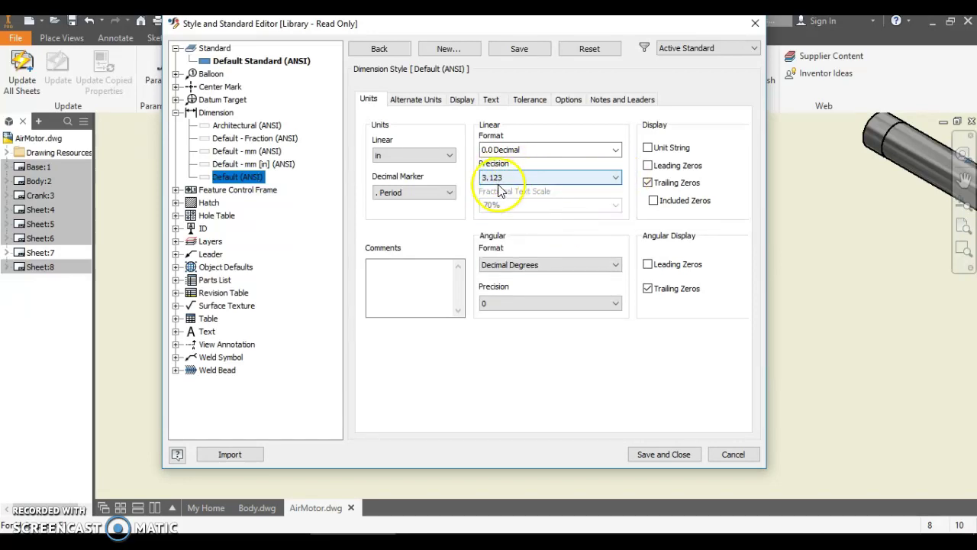
click(665, 458)
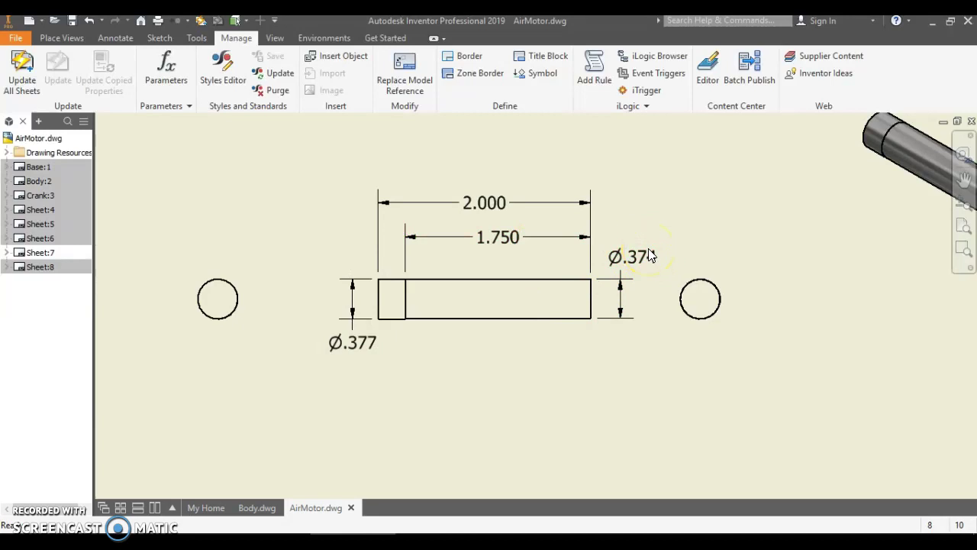
Activate Sheet:6 and run Update All Sheets.
scroll(433, 301, up, 2)
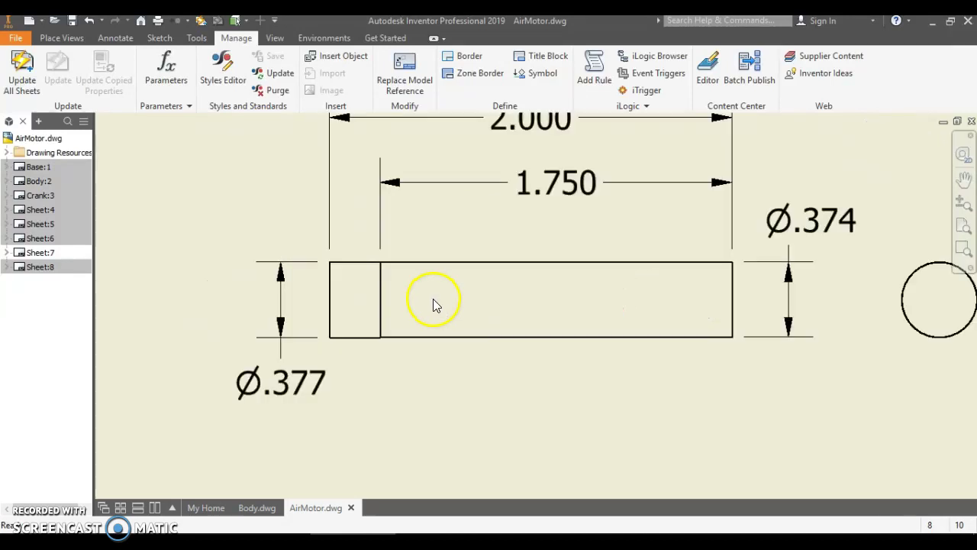
scroll(433, 304, down, 5)
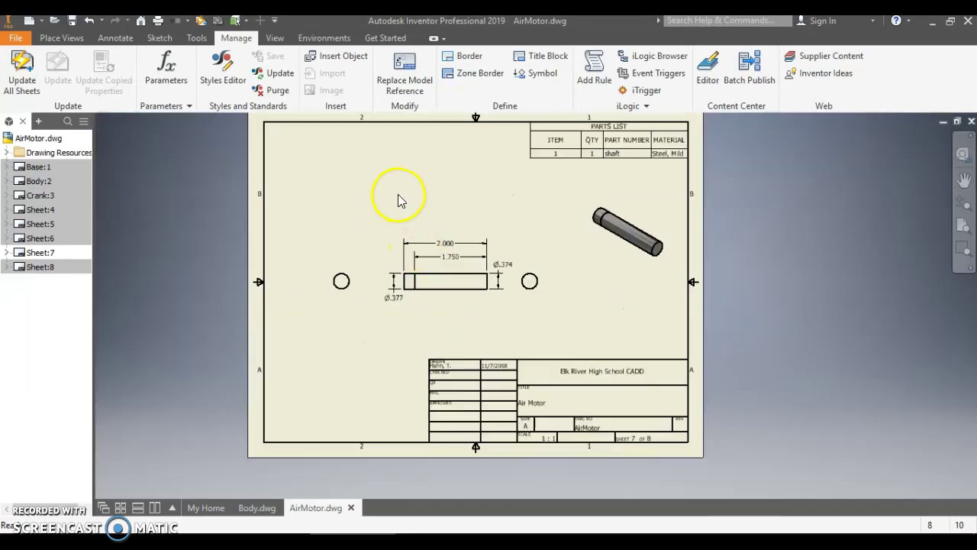
click(20, 239)
double_click(21, 241)
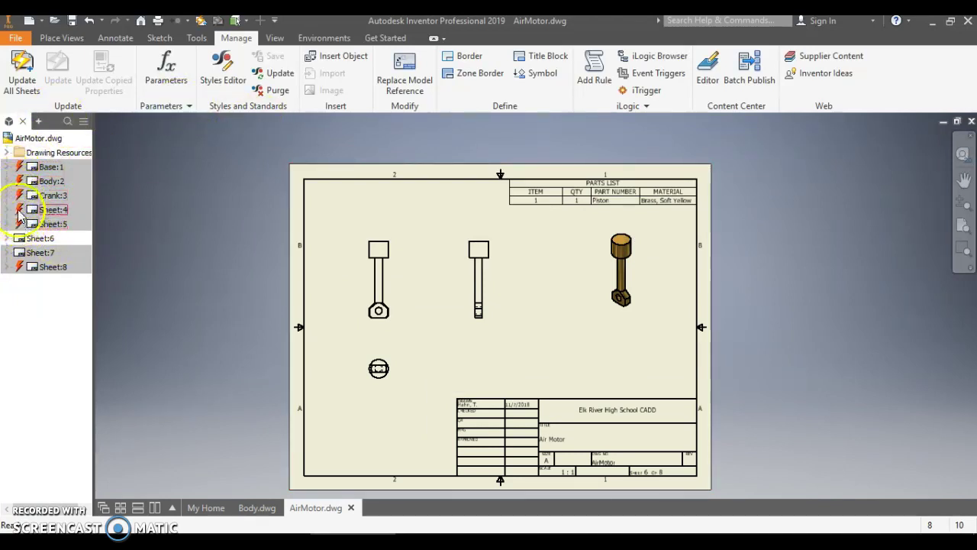
click(31, 72)
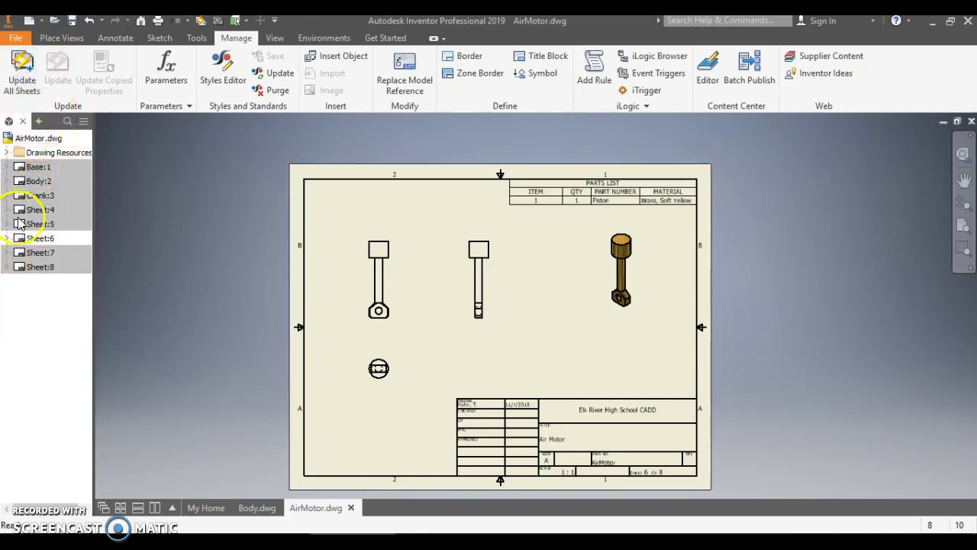
Switch to the Crank sheet.
double_click(31, 195)
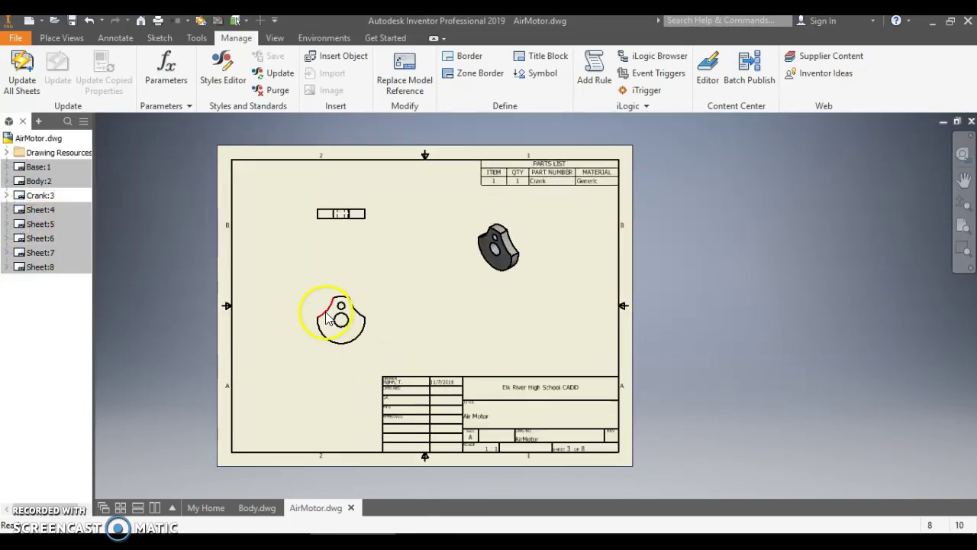
scroll(326, 317, up, 5)
scroll(288, 374, up, 1)
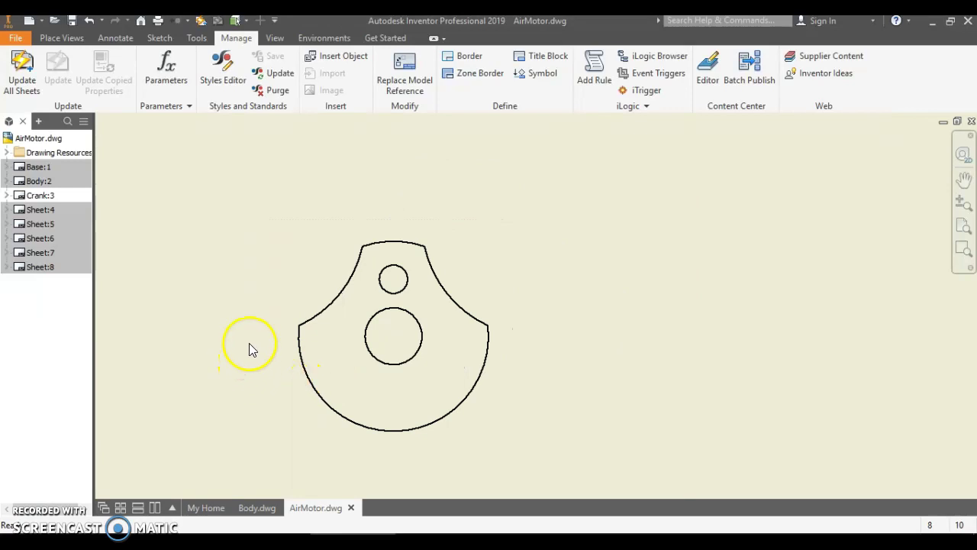
Add a center mark to the small hole in the crank's front view.
click(115, 37)
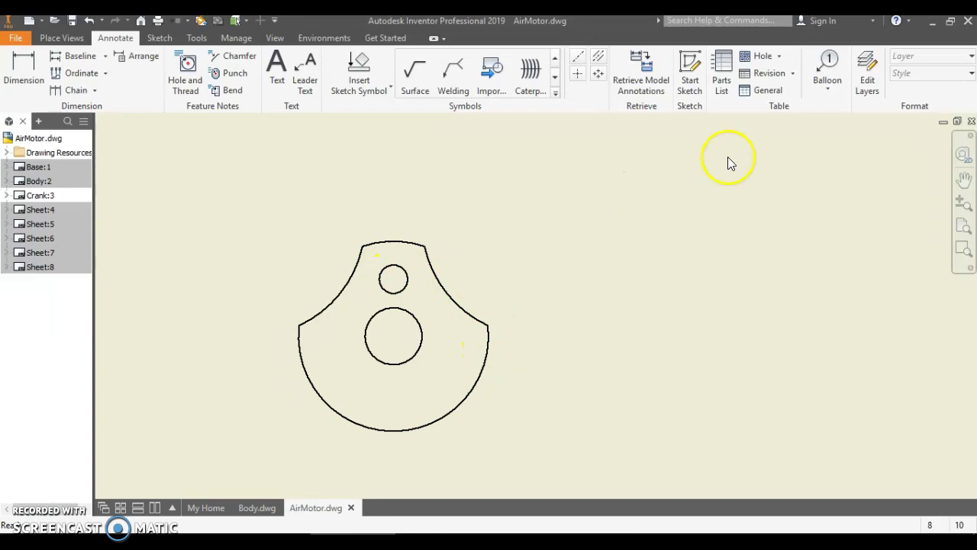
click(579, 77)
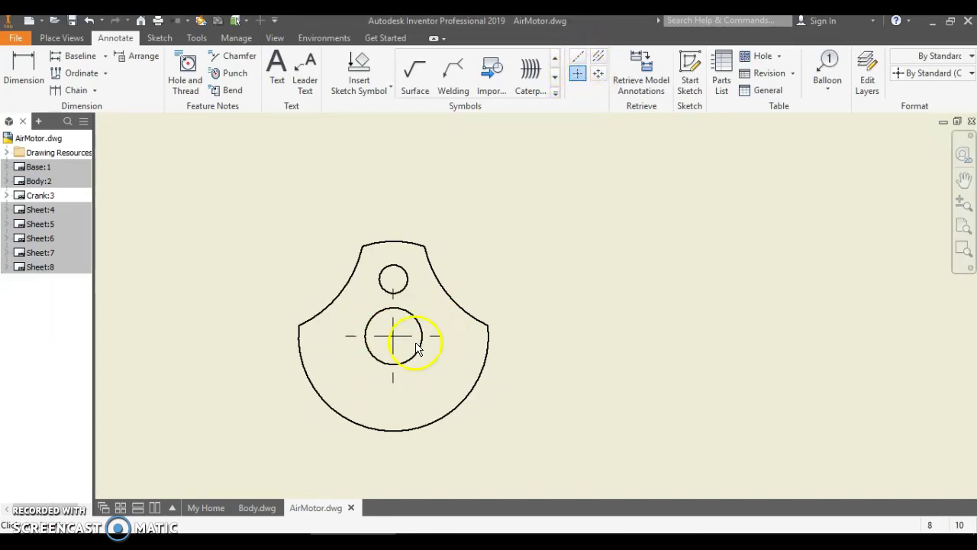
click(409, 283)
click(454, 298)
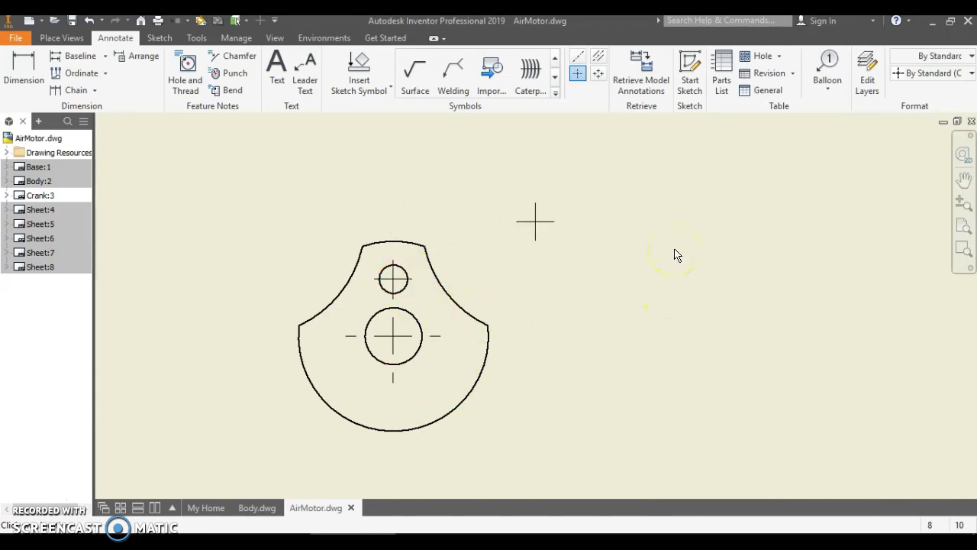
scroll(404, 323, up, 3)
scroll(413, 327, down, 6)
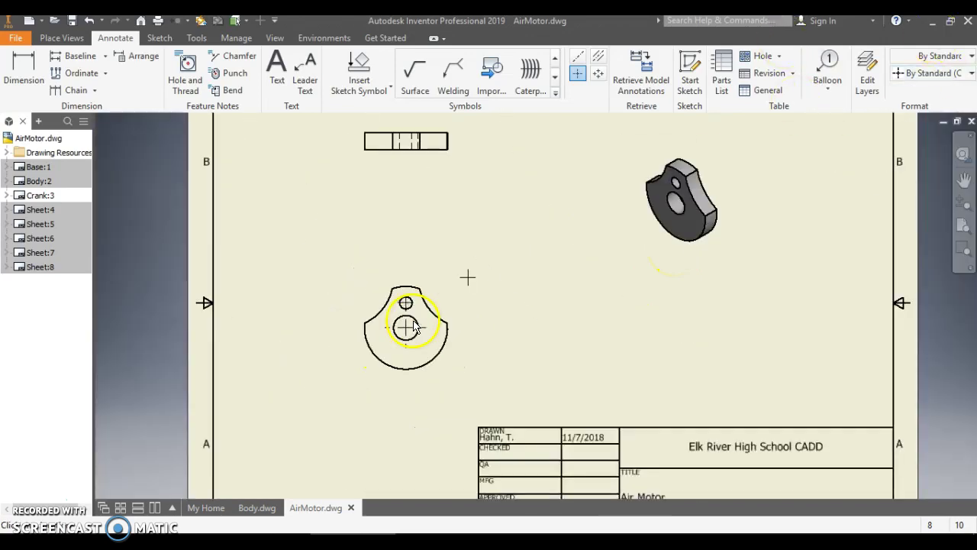
scroll(415, 120, up, 4)
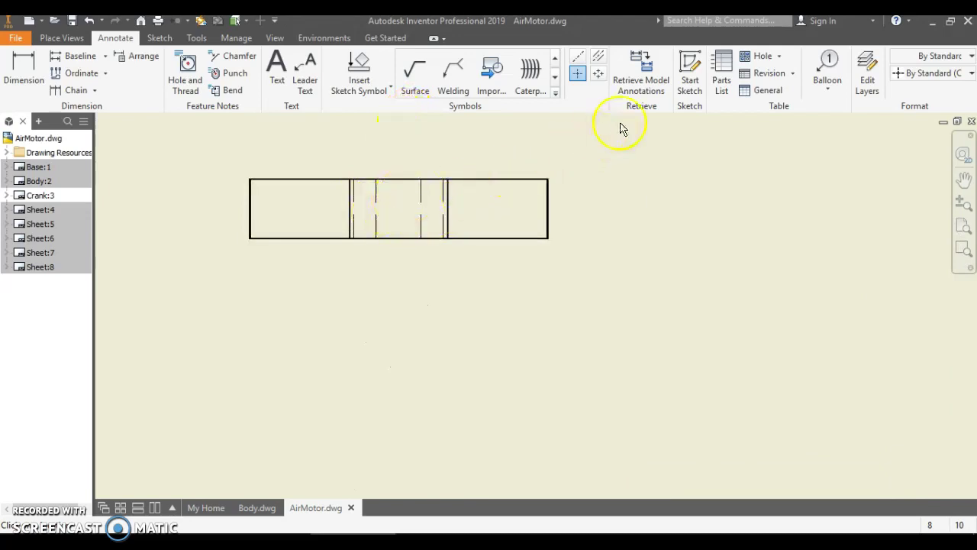
Place a Centerline Bisector between the two vertical hole edges in the crank's top view.
click(599, 61)
click(359, 211)
click(600, 61)
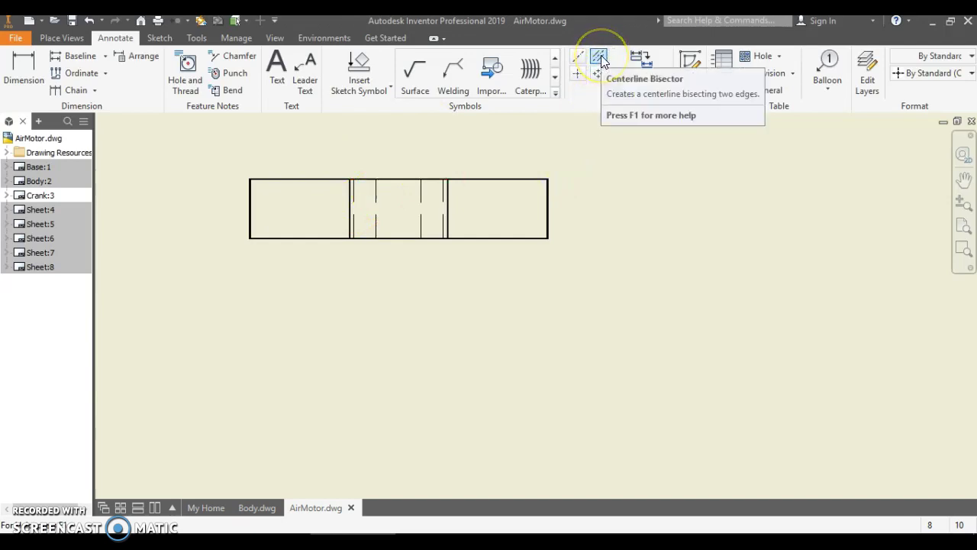
click(401, 199)
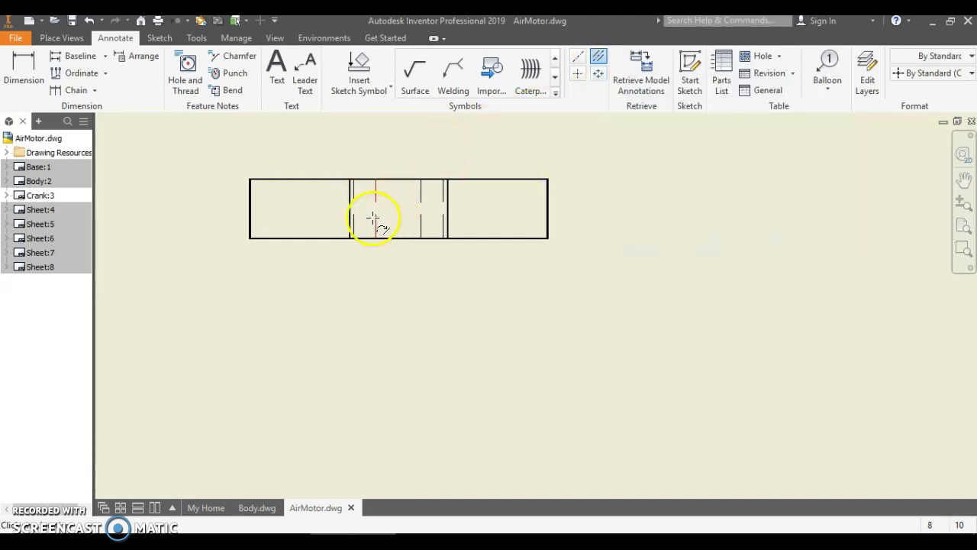
click(421, 214)
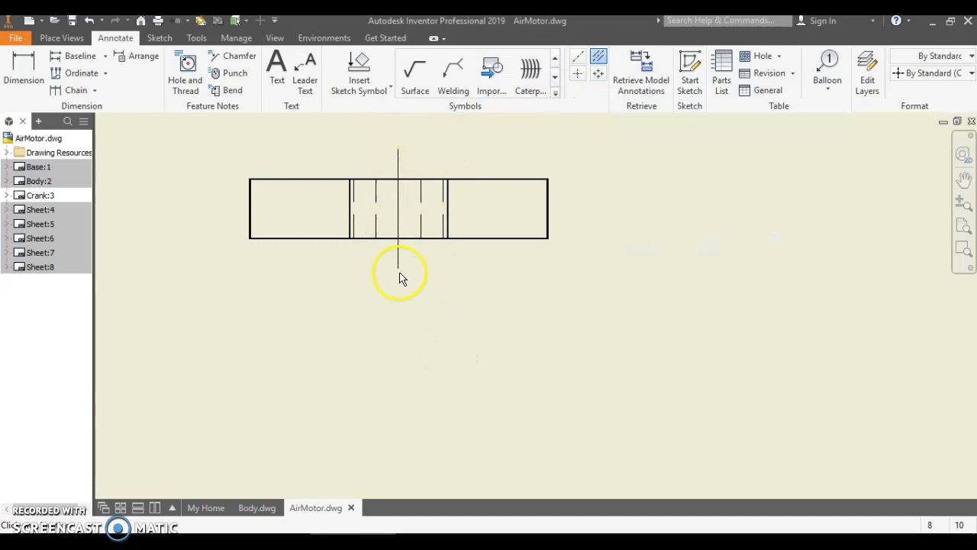
scroll(401, 276, down, 5)
scroll(393, 415, up, 3)
scroll(399, 389, down, 2)
scroll(387, 443, up, 4)
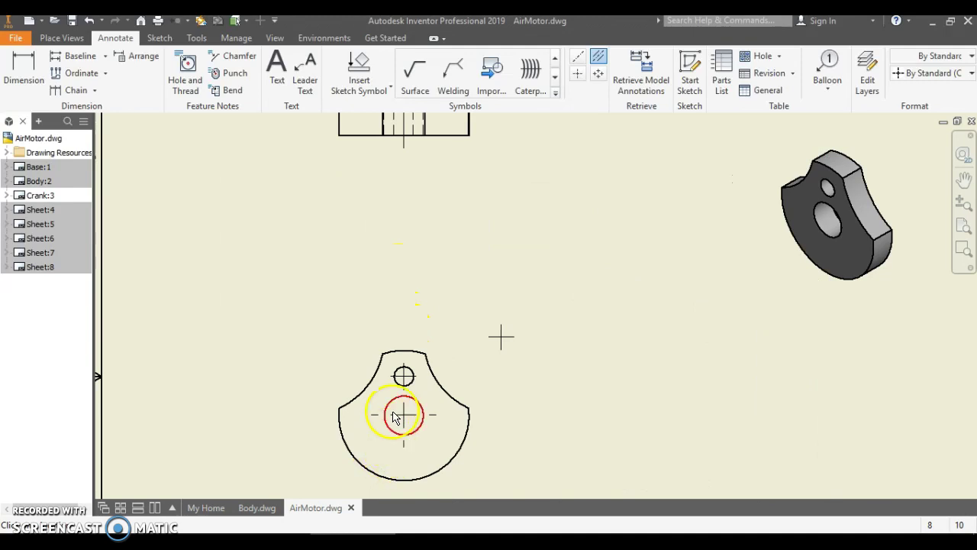
scroll(399, 349, down, 5)
scroll(412, 441, up, 5)
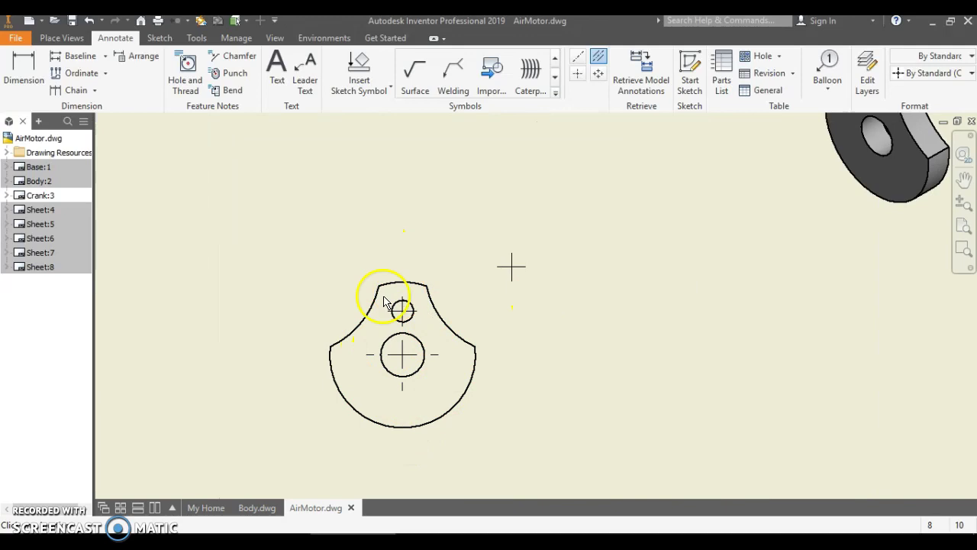
Finish the bisecting centerline and exit the centerline tool.
right_click(429, 300)
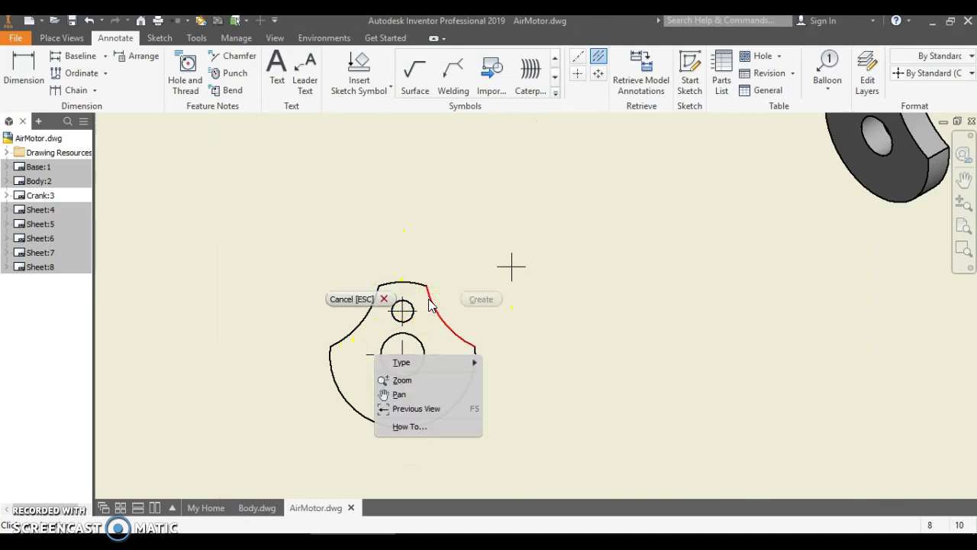
click(425, 290)
key(Escape)
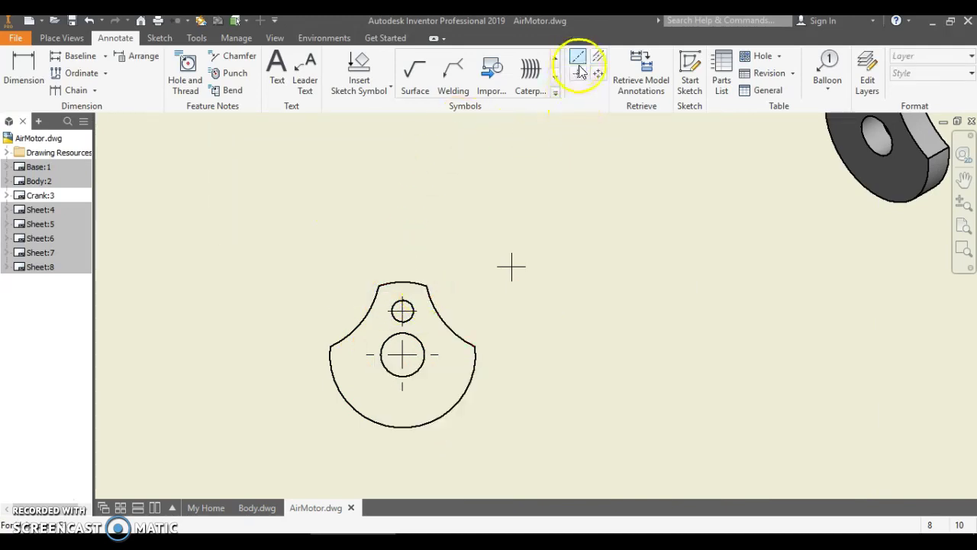
Start Retrieve Model Annotations on the crank's front view.
right_click(441, 316)
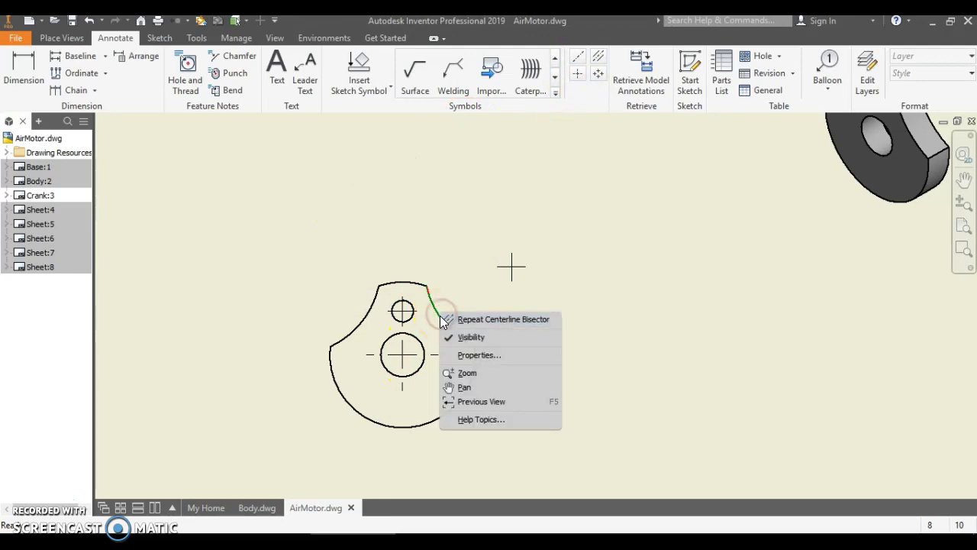
key(Escape)
right_click(430, 323)
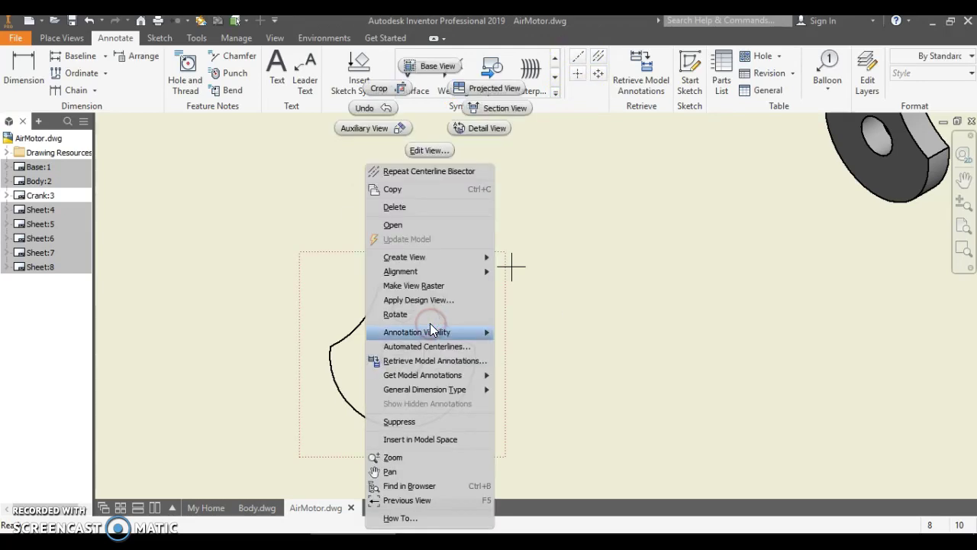
click(428, 362)
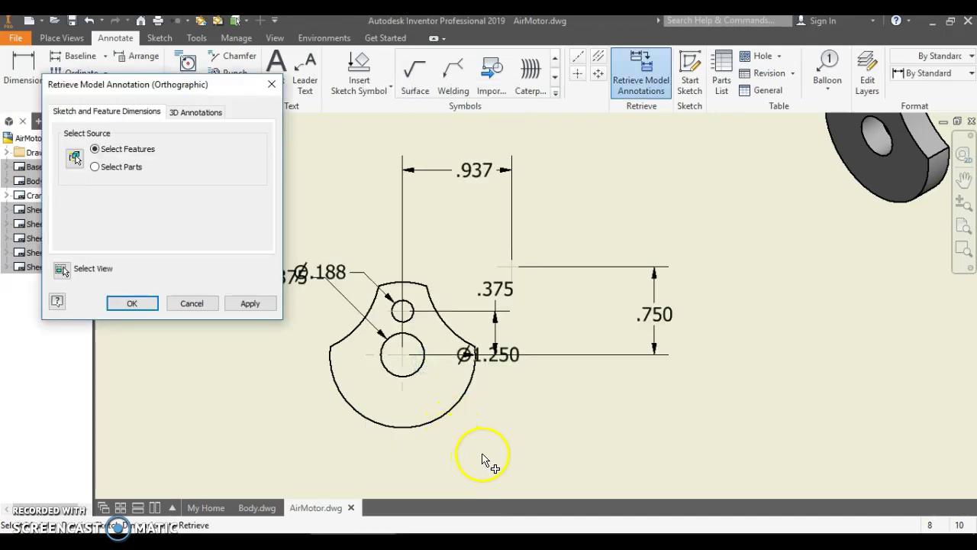
Retrieve the front view's model dimensions, including .375 and Ø.188.
mouse_move(186, 81)
mouse_down()
mouse_move(179, 97)
mouse_move(188, 112)
mouse_move(164, 105)
mouse_up()
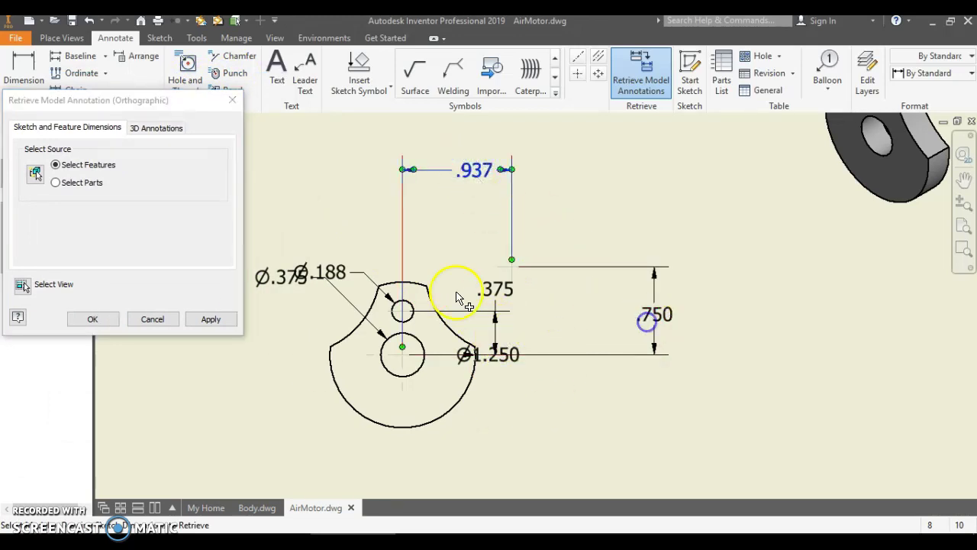
click(486, 294)
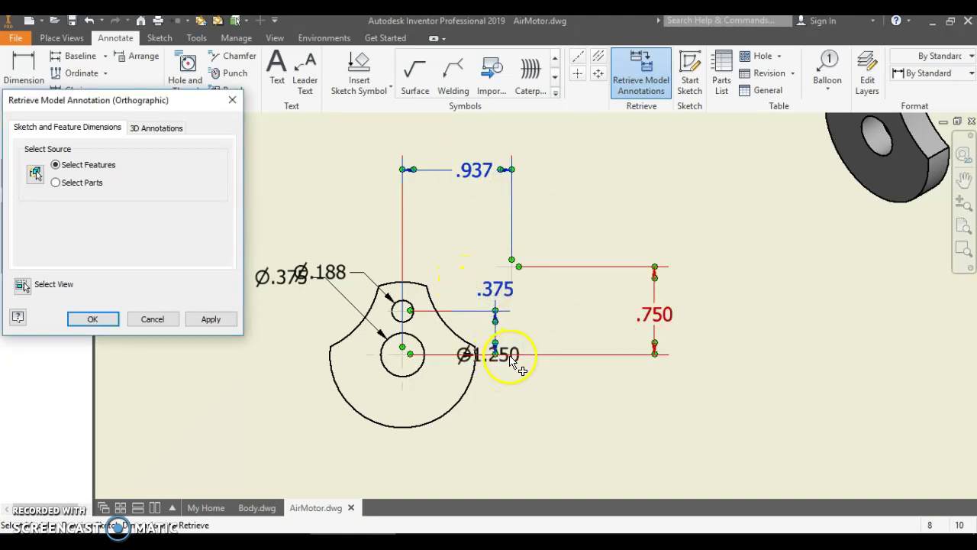
click(336, 274)
scroll(545, 338, up, 1)
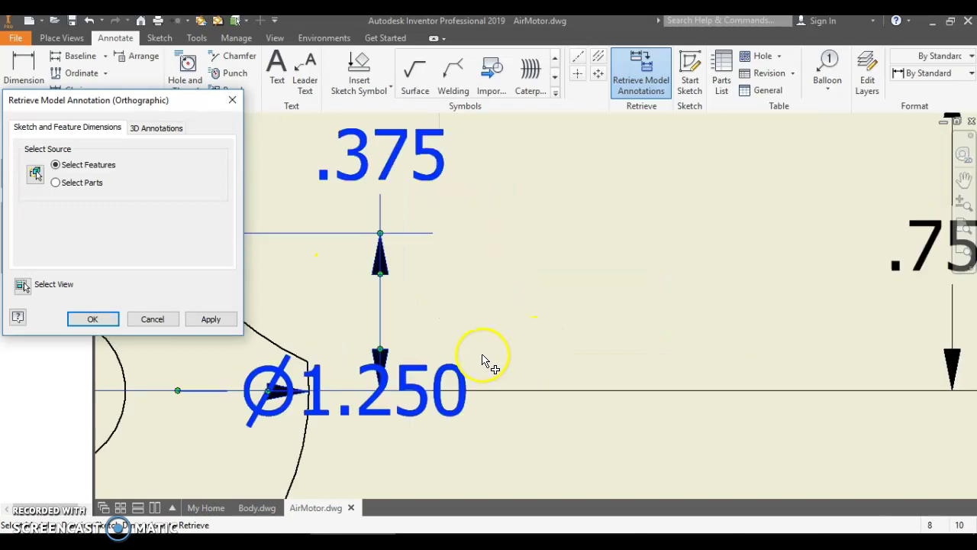
scroll(488, 352, down, 3)
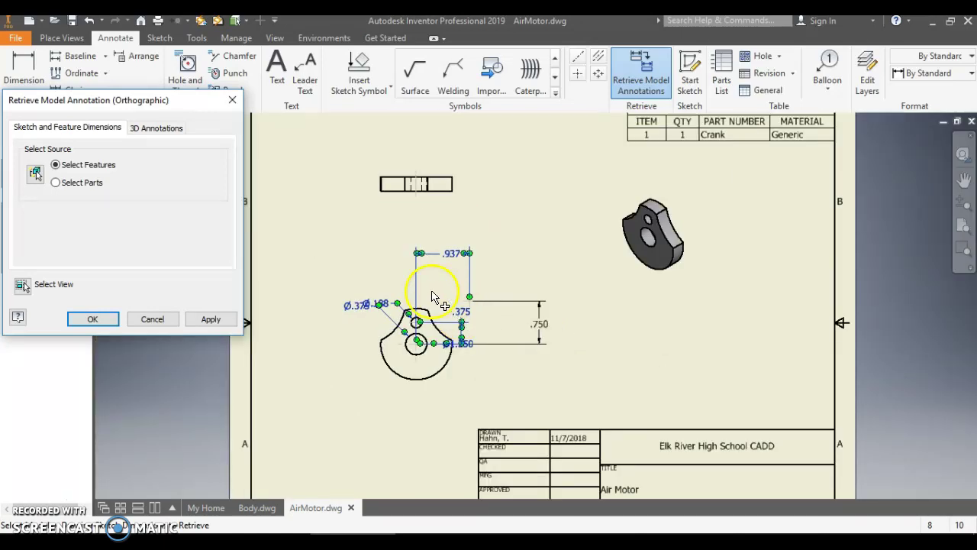
click(207, 319)
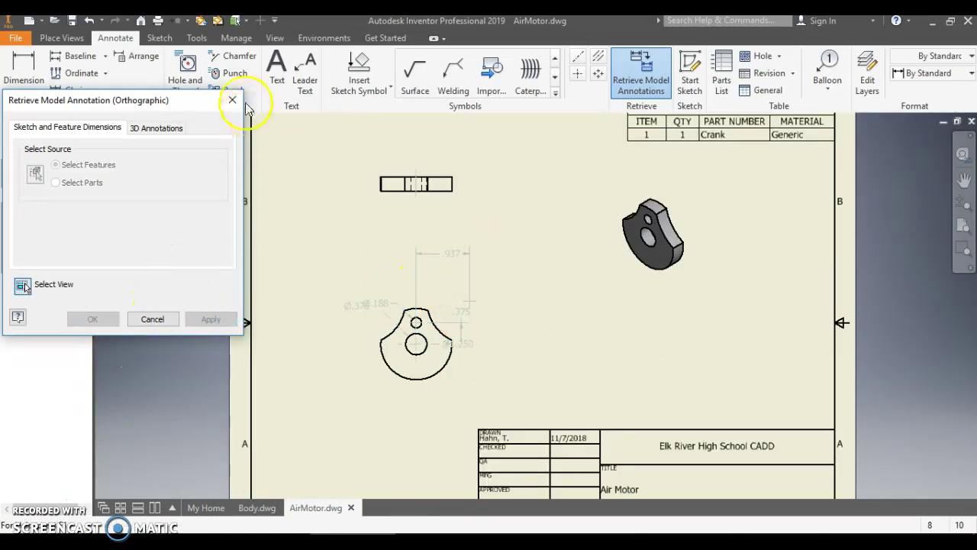
Retrieve the side view's .250 thickness dimension and close the dialog.
click(460, 214)
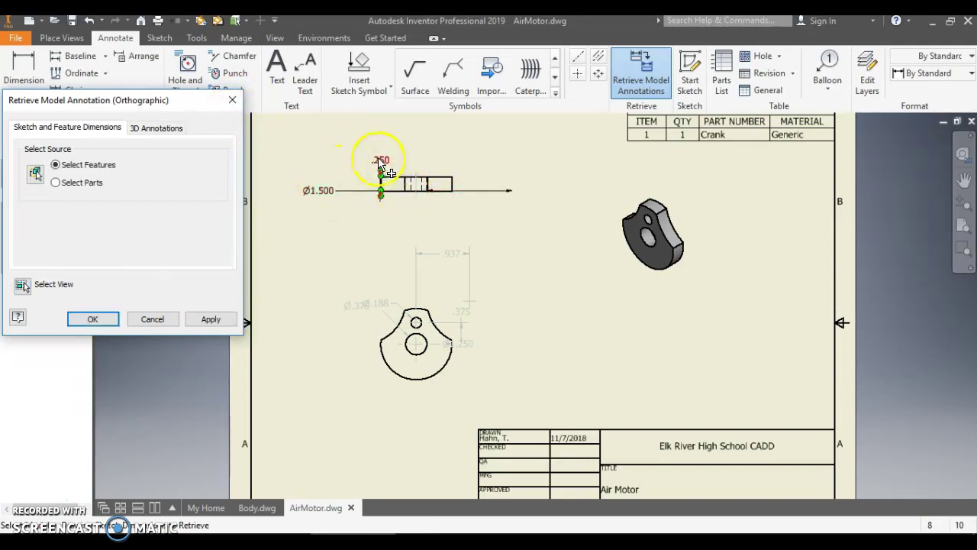
click(211, 319)
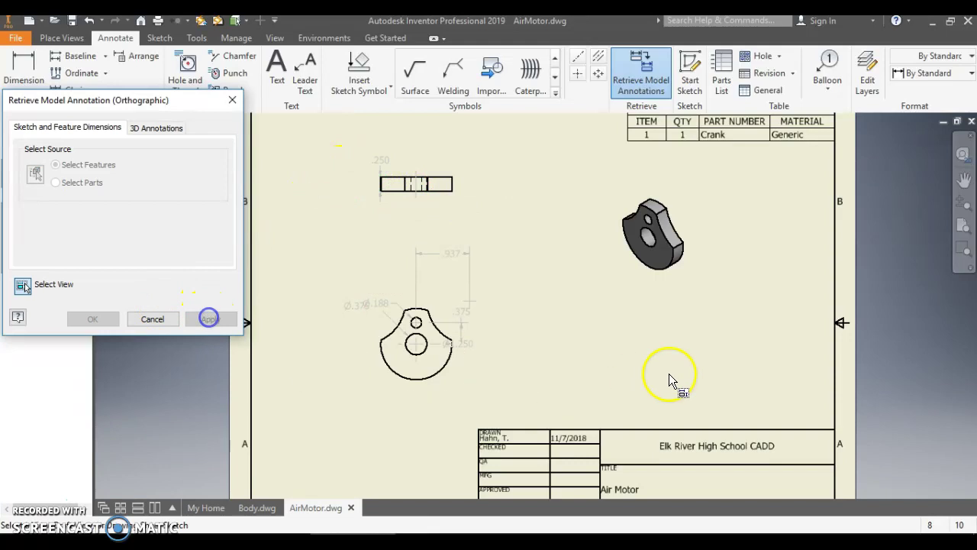
click(152, 319)
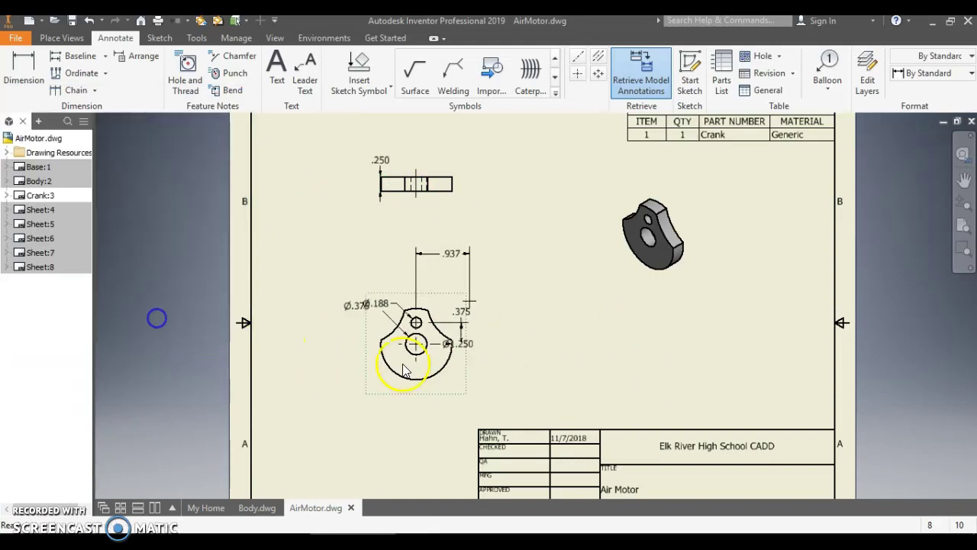
Move .250 below the side view, nudge .937, and move .375 to the crank's left.
scroll(421, 202, down, 3)
drag(366, 140, 334, 233)
scroll(523, 234, down, 2)
scroll(506, 382, up, 3)
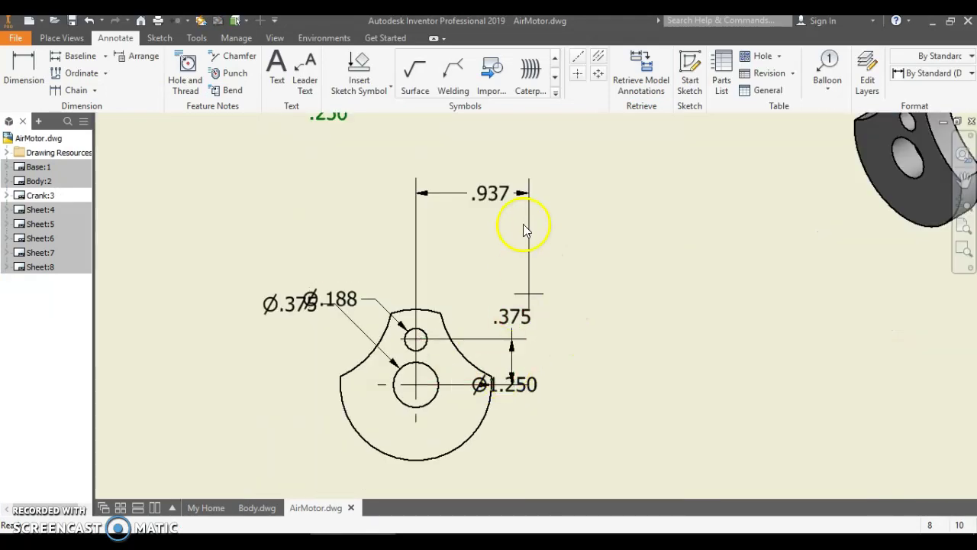
drag(492, 196, 473, 197)
drag(512, 321, 232, 345)
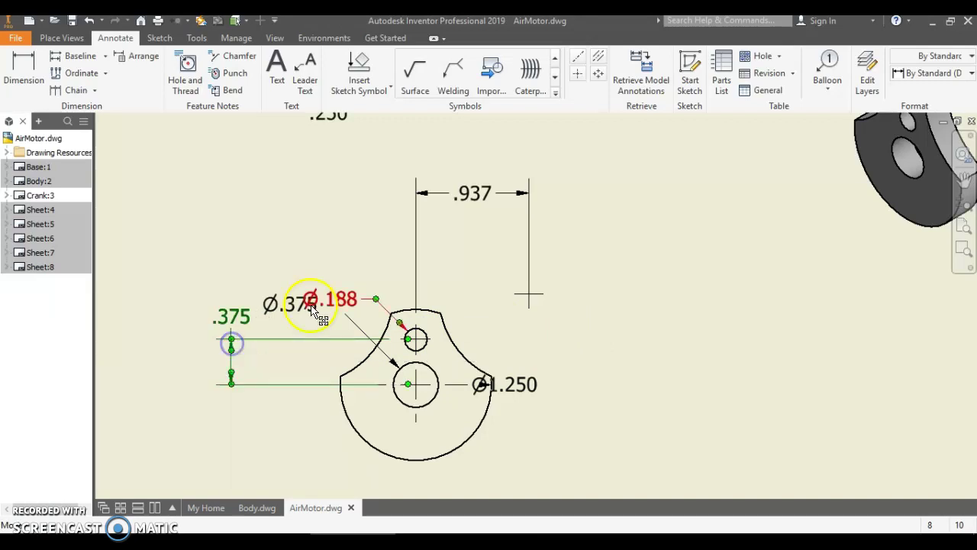
Stack Ø.188 above Ø.375 on the large hole and move Ø1.250 to the lower-right arc.
click(350, 298)
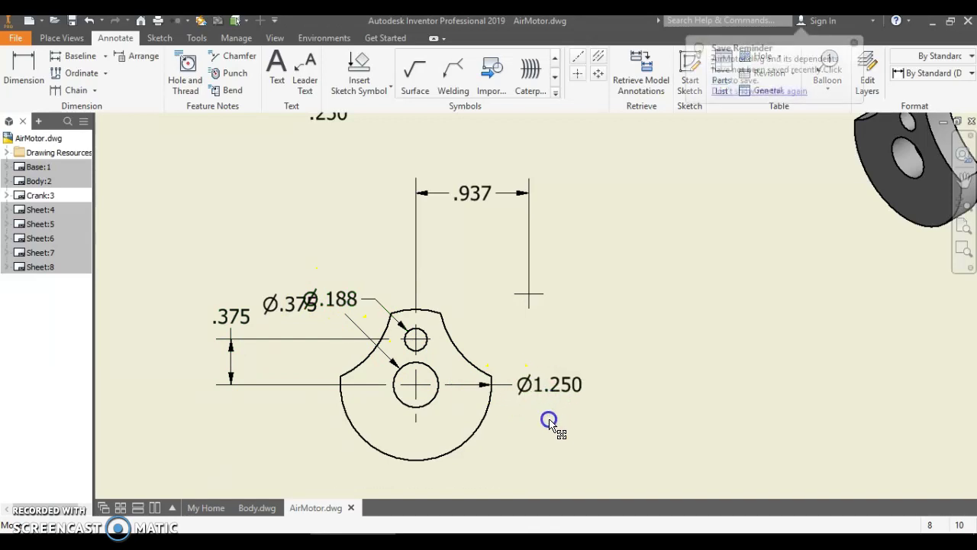
drag(553, 426, 611, 415)
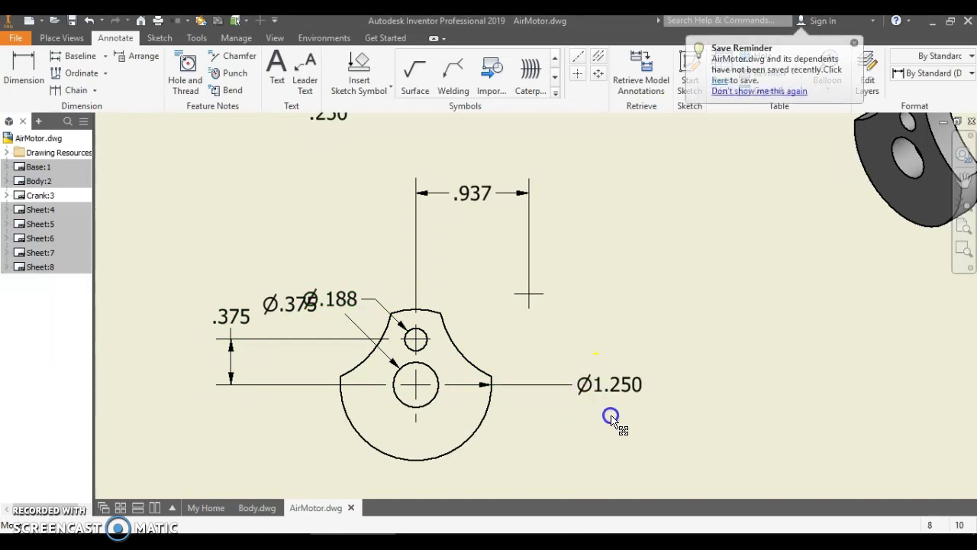
click(293, 313)
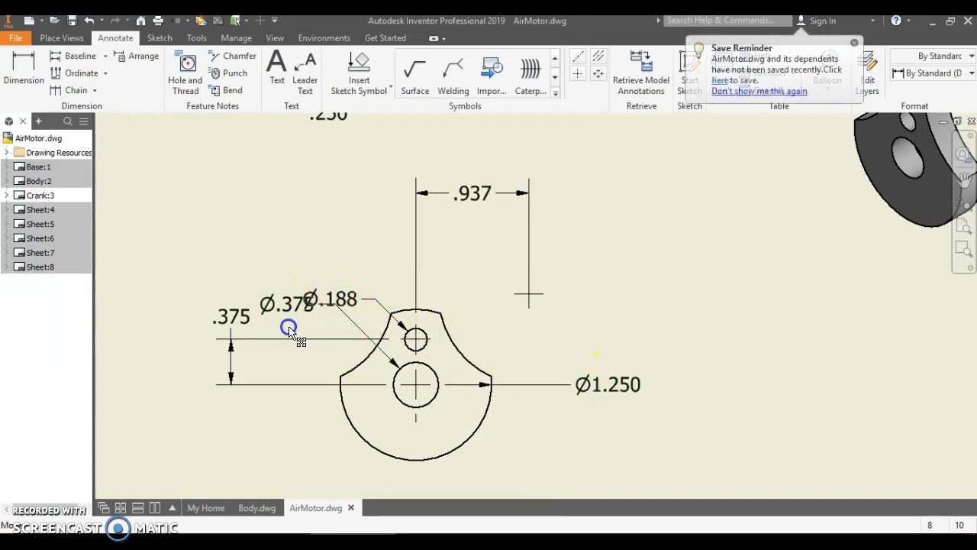
click(347, 283)
click(359, 278)
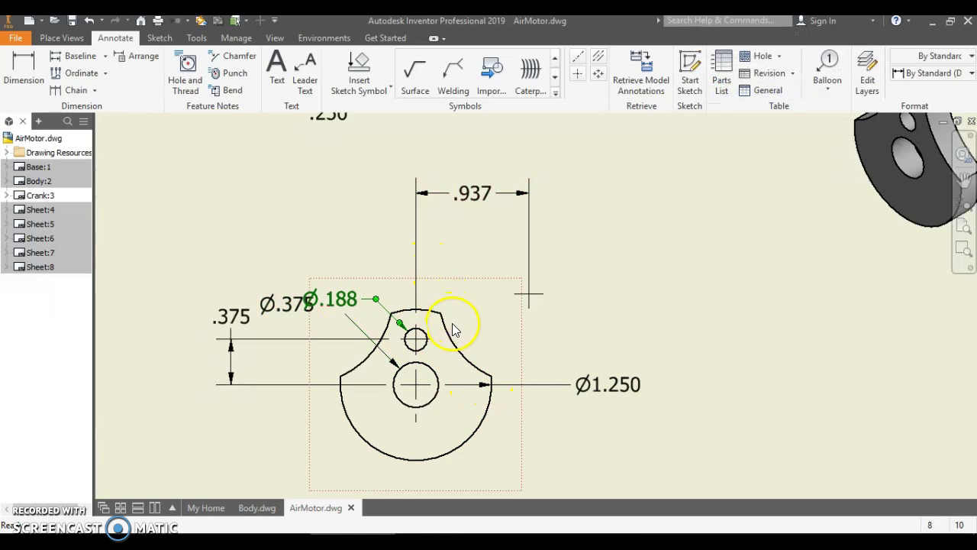
click(367, 283)
drag(377, 299, 381, 260)
drag(335, 305, 388, 313)
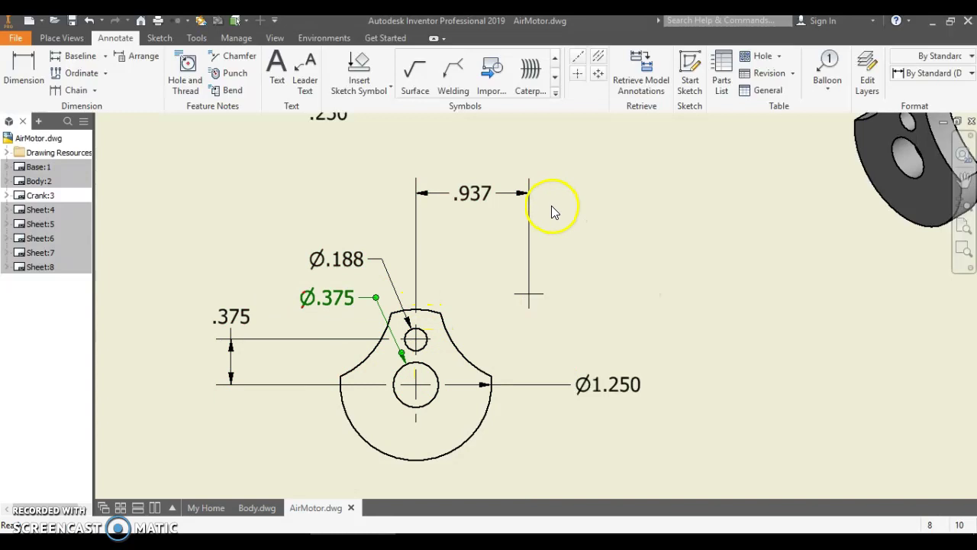
click(480, 386)
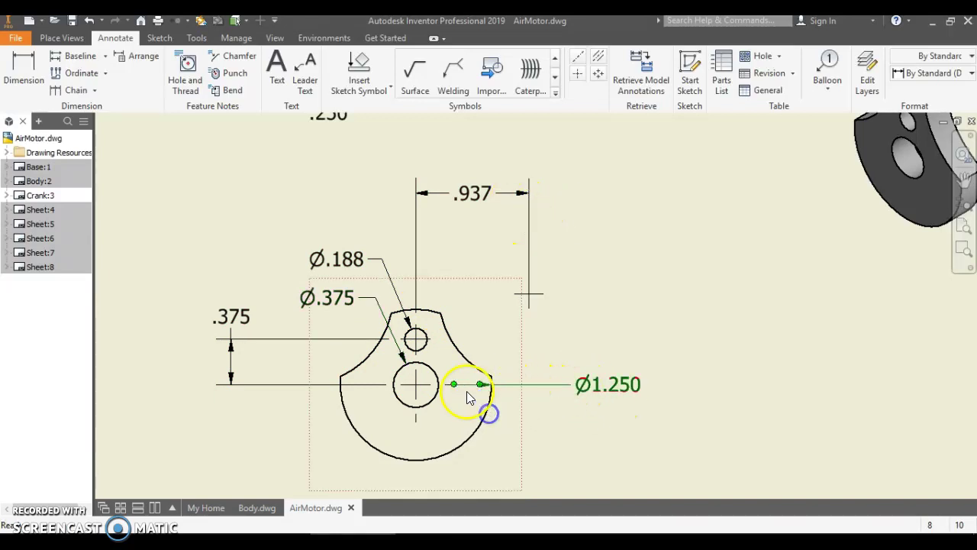
drag(465, 390, 507, 441)
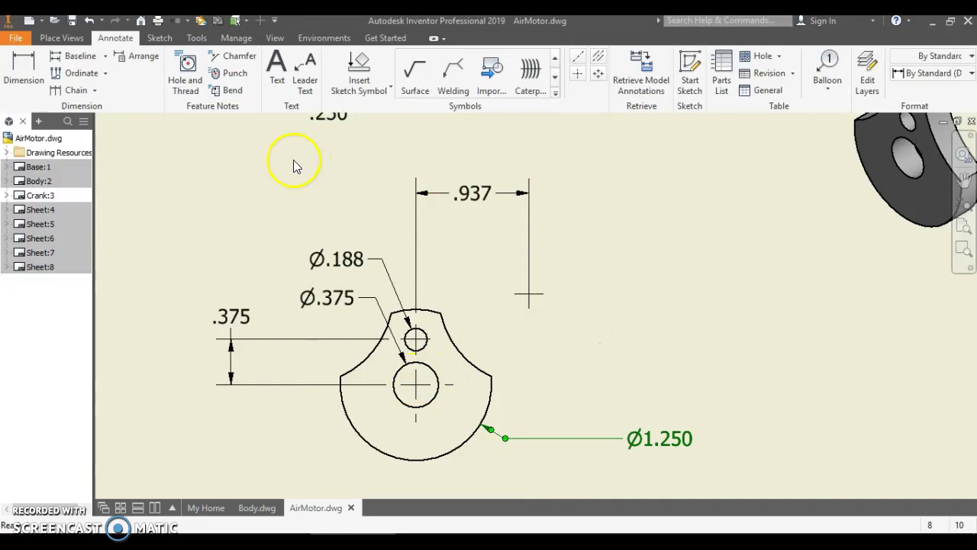
Add a .750 vertical dimension from the large hole's centre on the crank's right side.
click(23, 70)
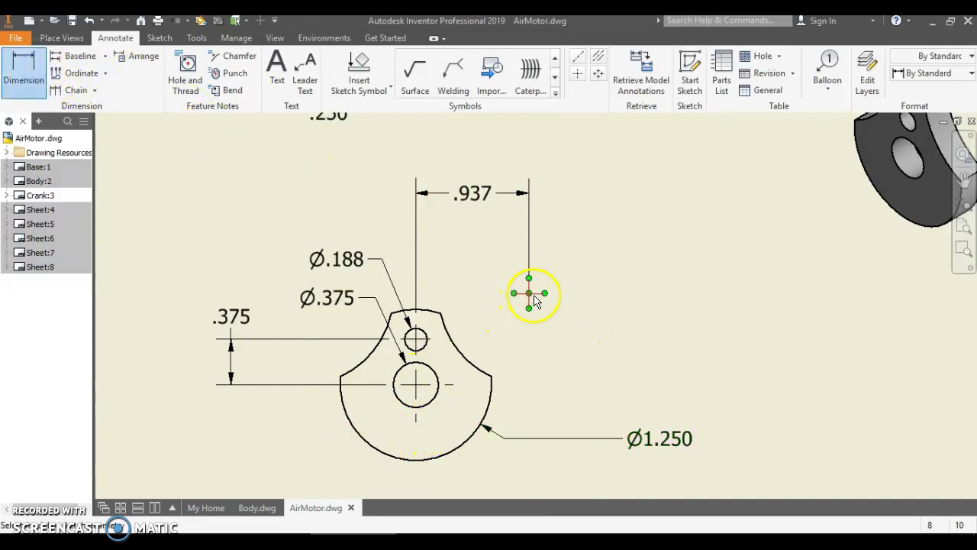
click(452, 386)
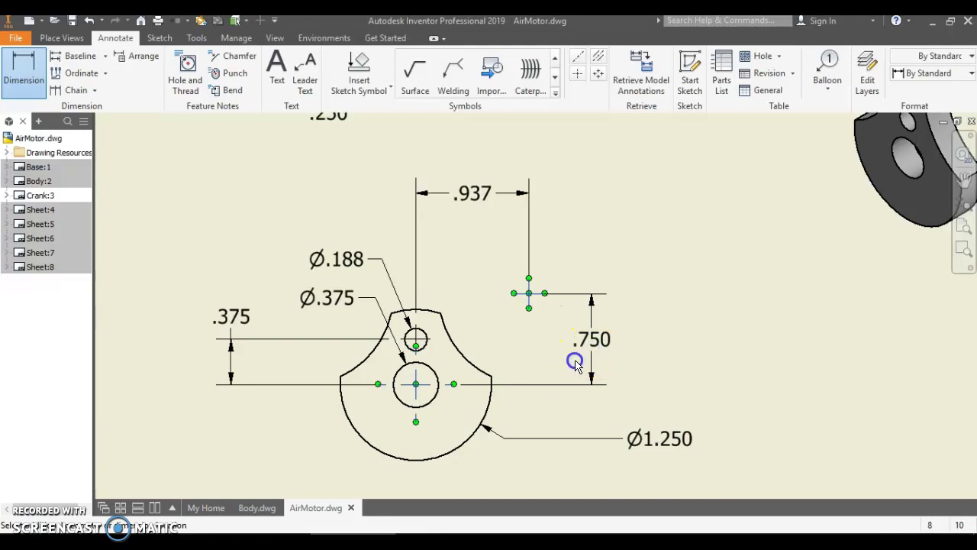
click(565, 368)
click(458, 381)
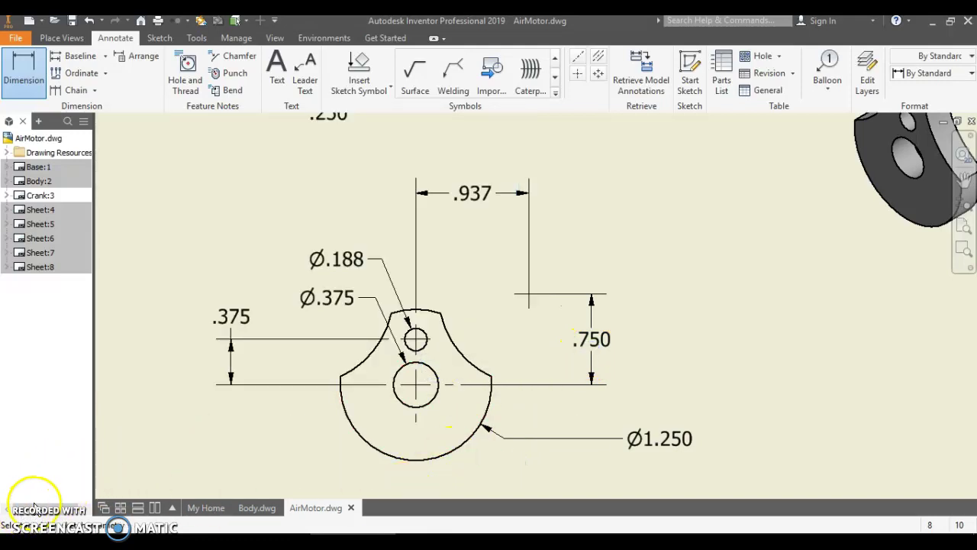
Zoom out to review the whole Crank sheet and its finished dimensions.
scroll(356, 407, up, 2)
scroll(369, 400, down, 3)
scroll(369, 400, down, 2)
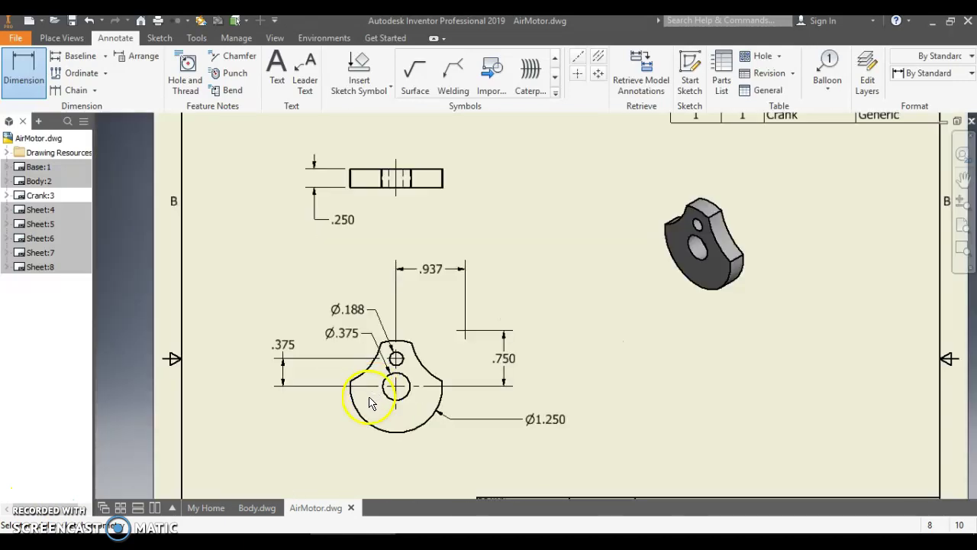
scroll(479, 355, down, 2)
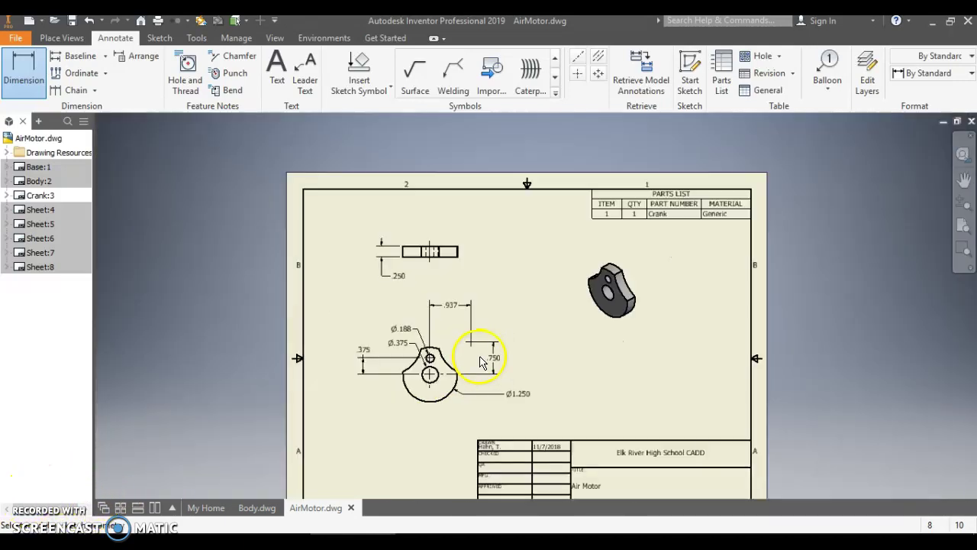
scroll(438, 417, up, 2)
scroll(438, 420, down, 1)
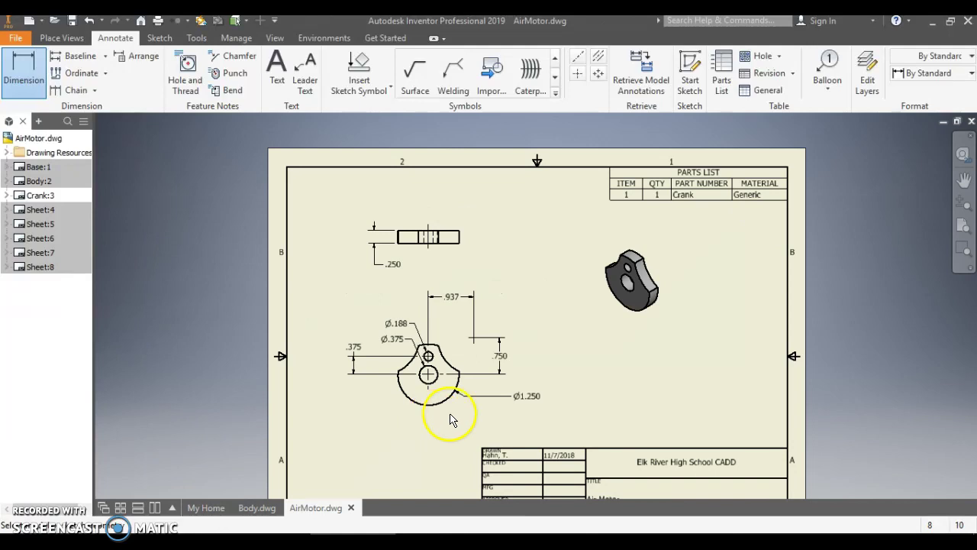